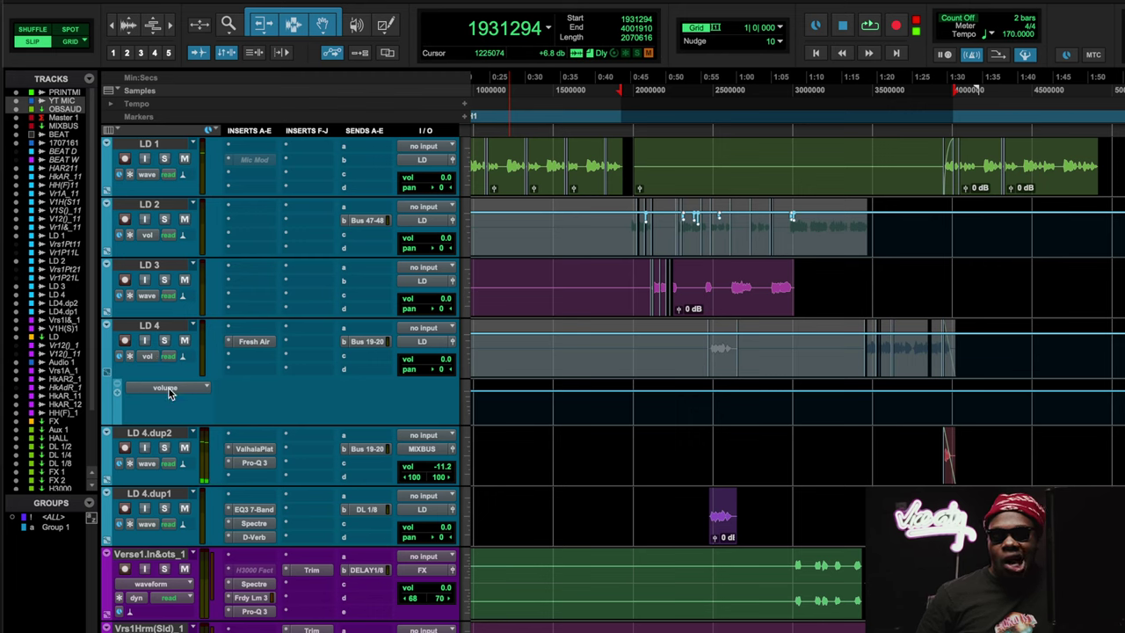
Switch the LD 4 track view selector to Waveform
click(167, 357)
click(147, 363)
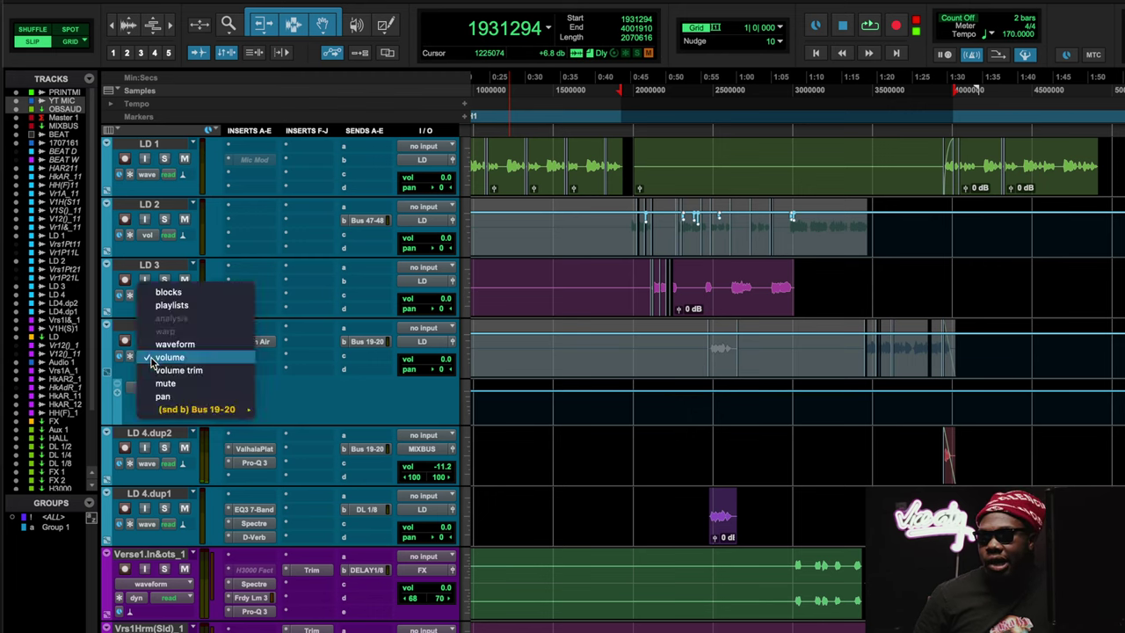
click(173, 345)
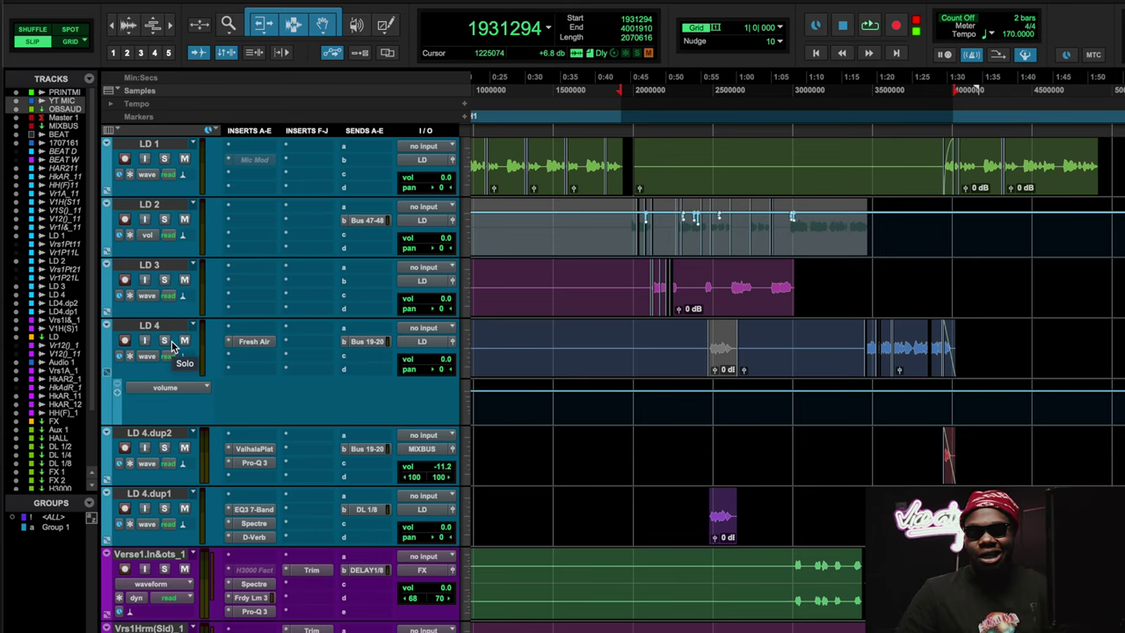
scroll(399, 439, down, 5)
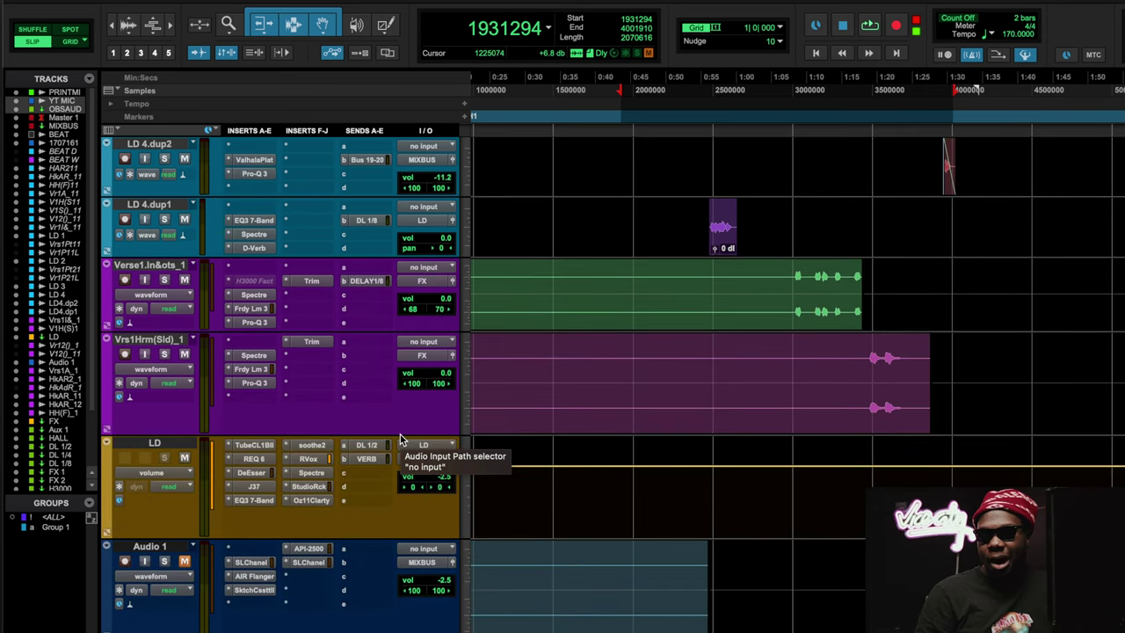
Open Aux 1's MV2 insert, showing its Squeeze setting with output at -18.0
scroll(400, 440, down, 15)
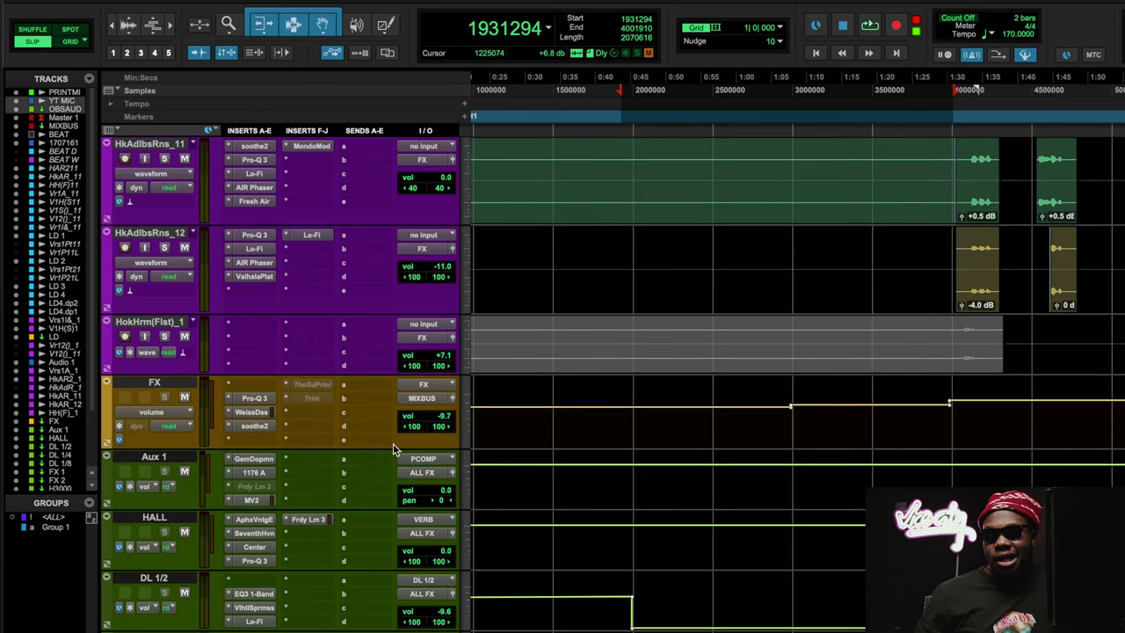
click(251, 500)
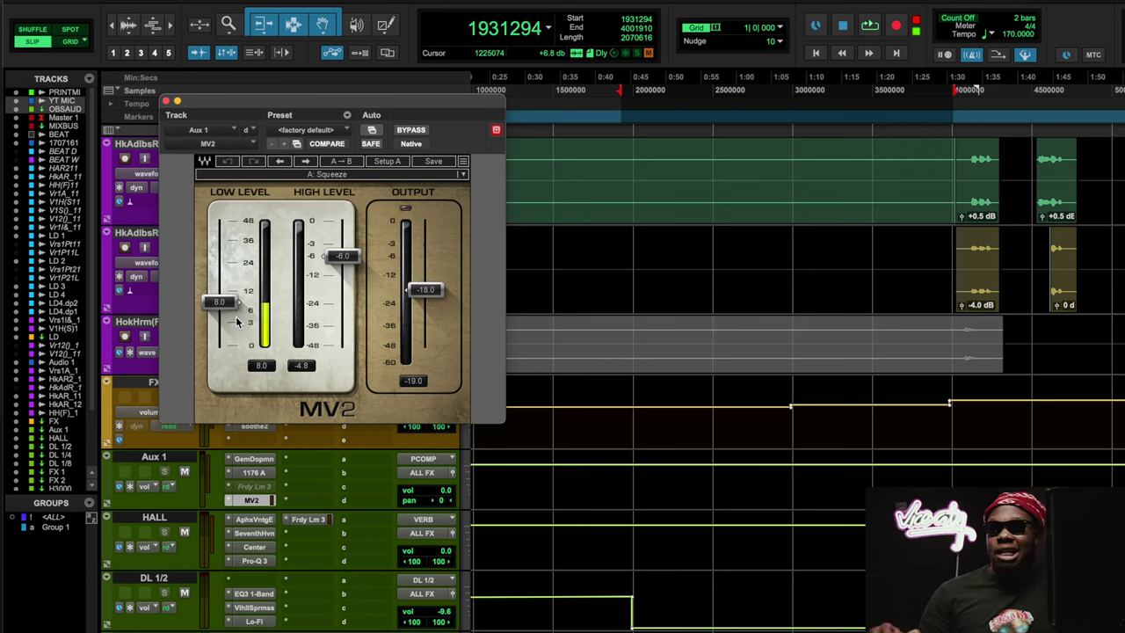
click(166, 102)
click(254, 459)
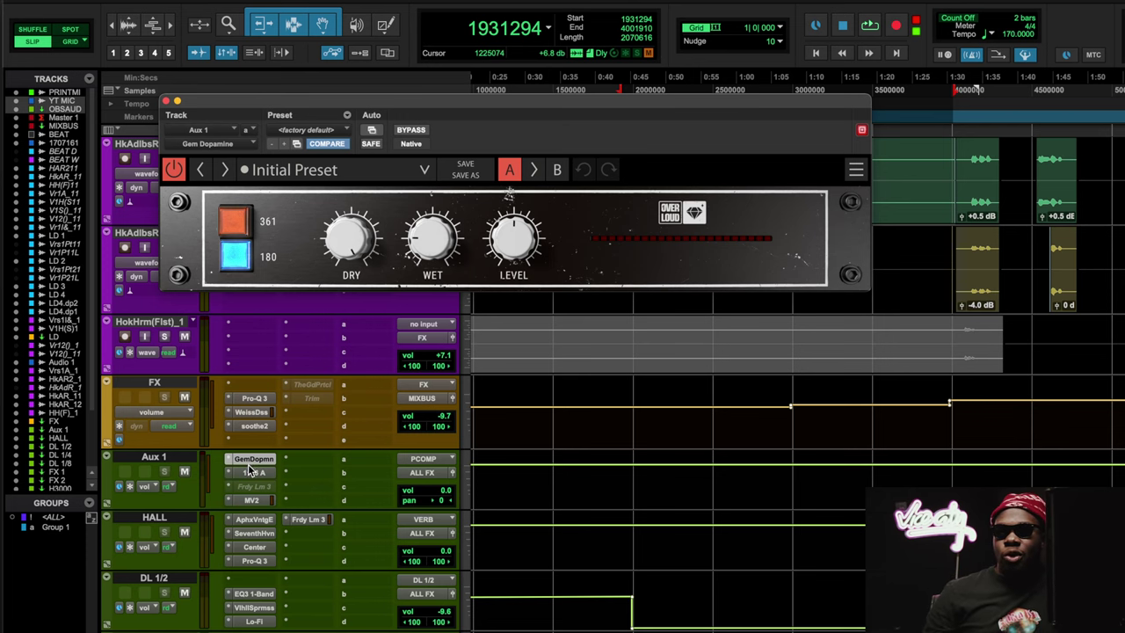
click(251, 474)
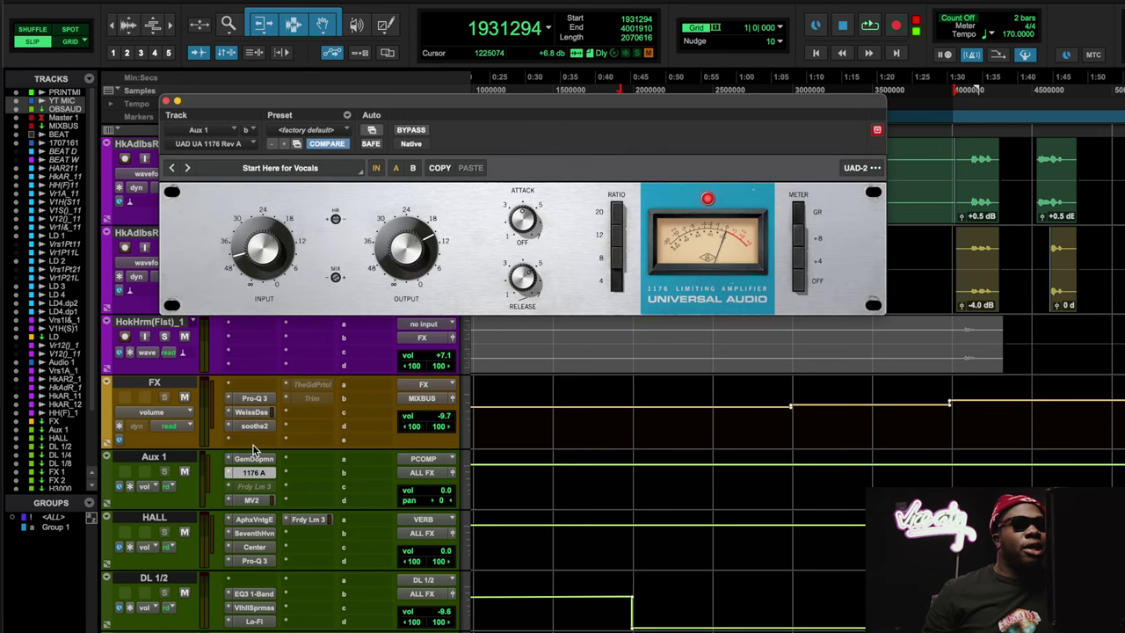
click(252, 500)
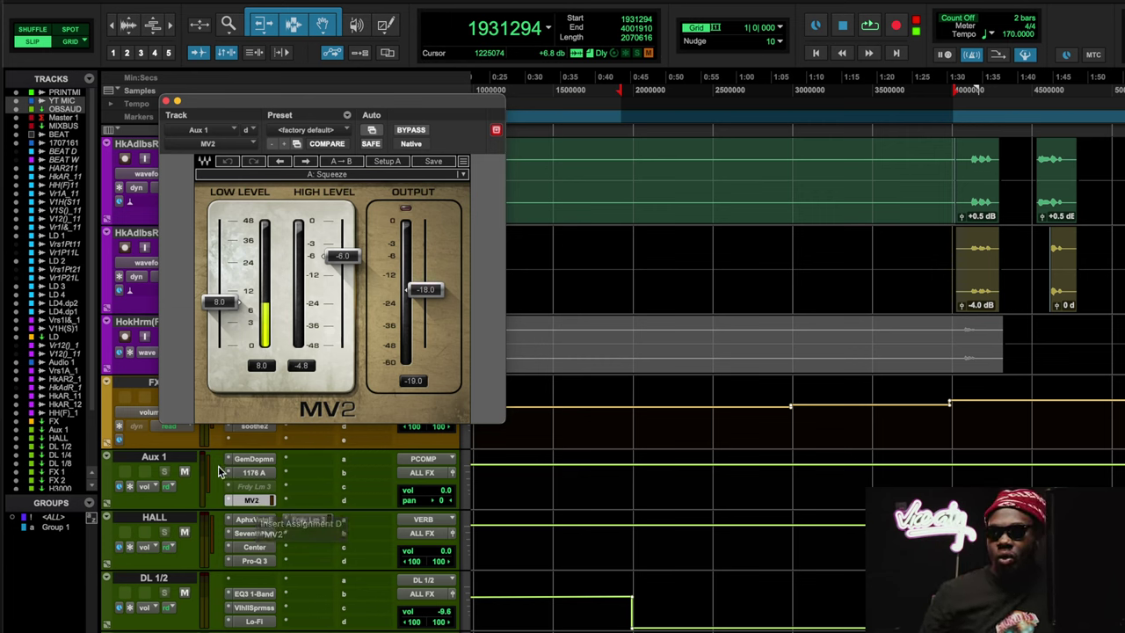
Play the session, mute and unmute Aux 1 twice to compare, then open its 1176 A compressor
key(space)
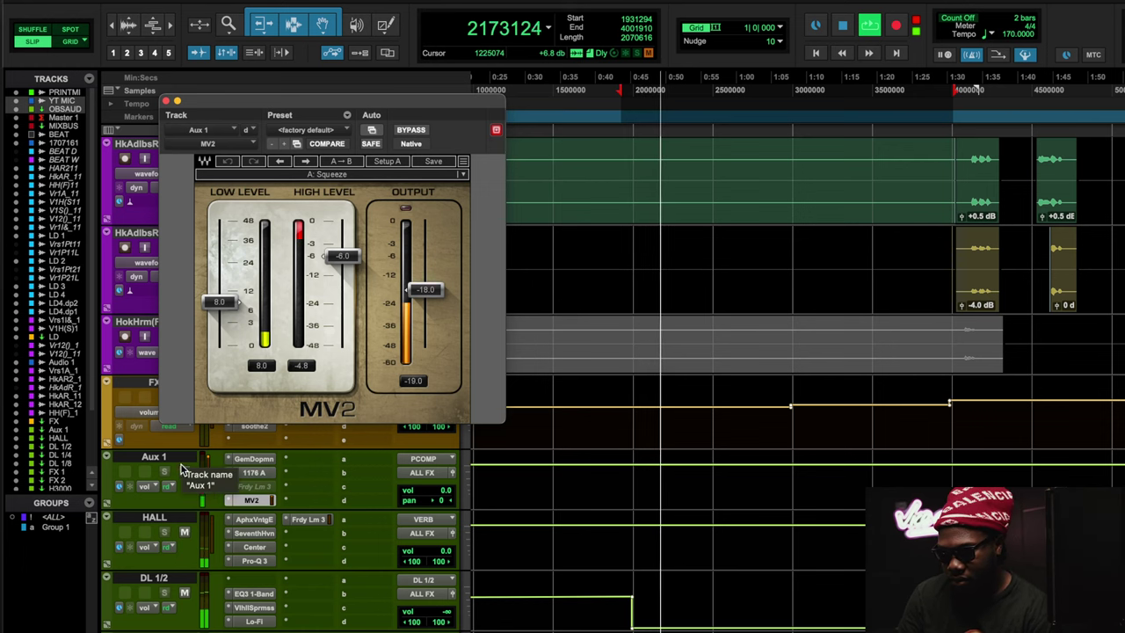
click(185, 472)
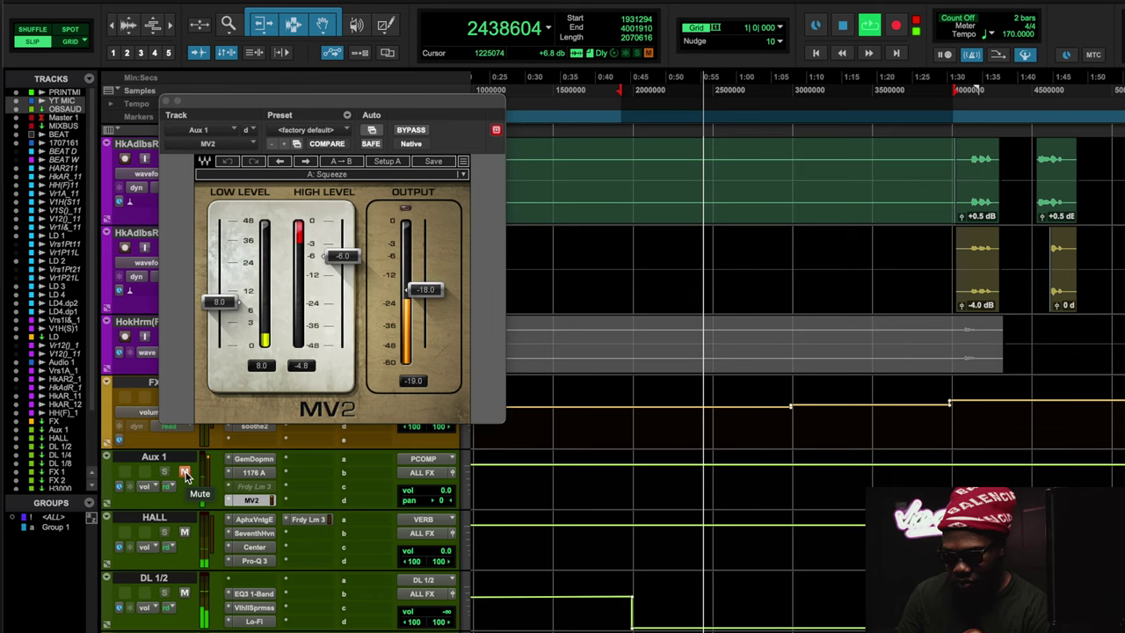
click(185, 473)
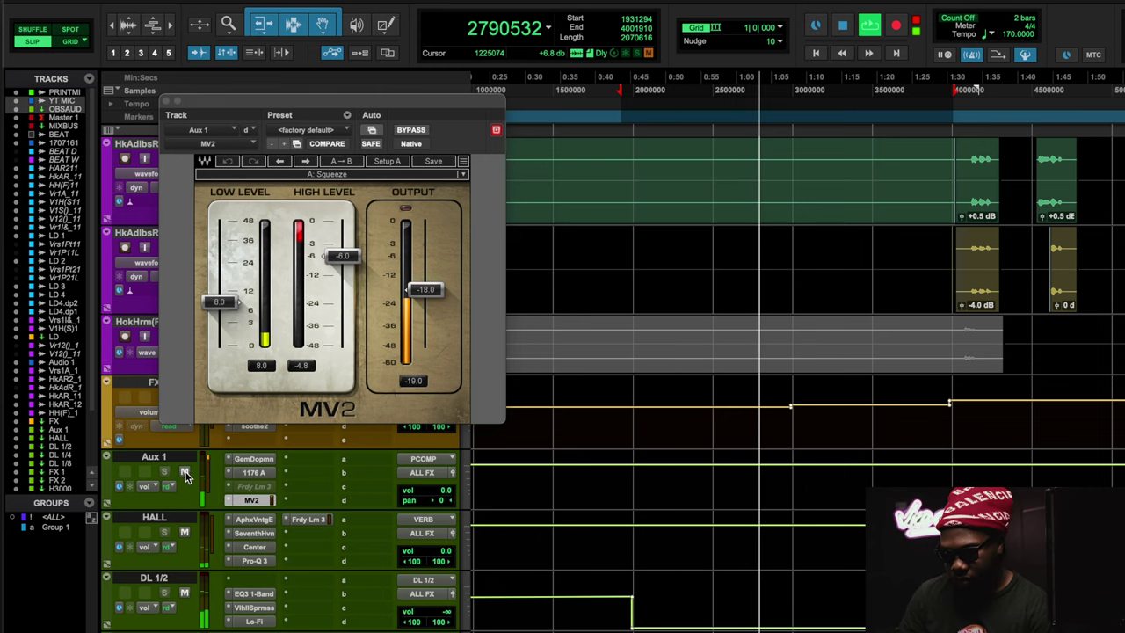
click(185, 473)
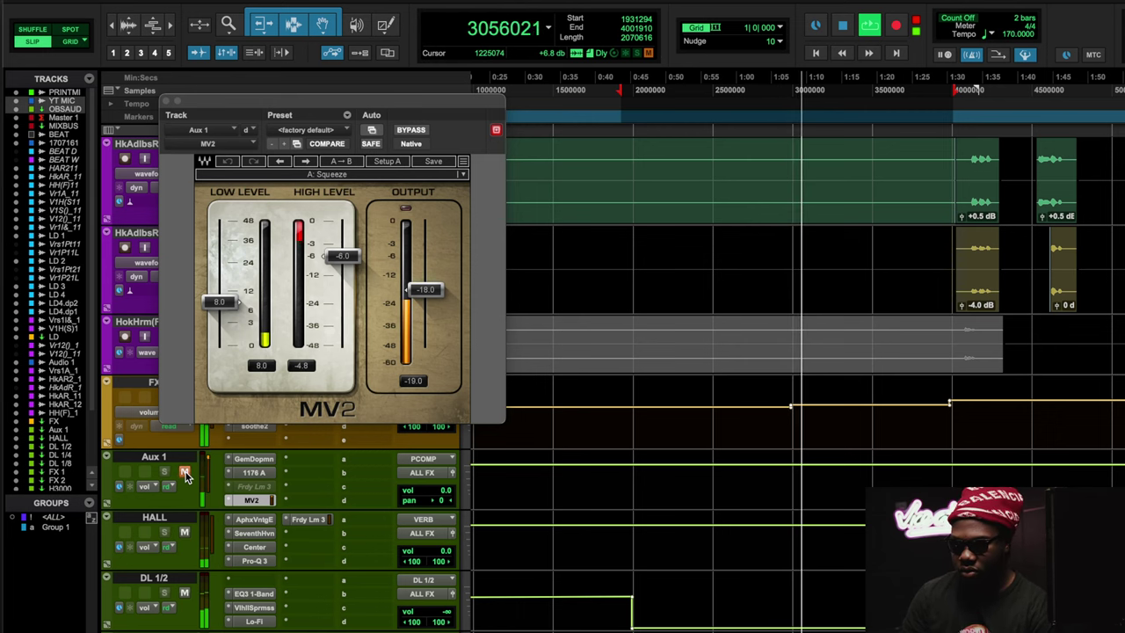
click(185, 472)
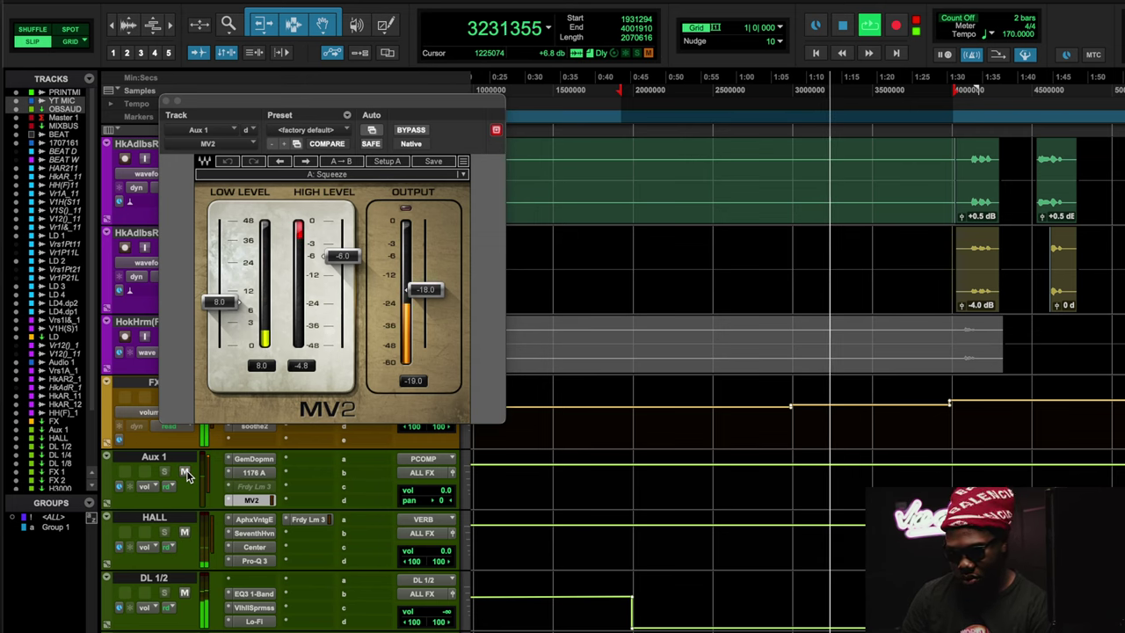
key(space)
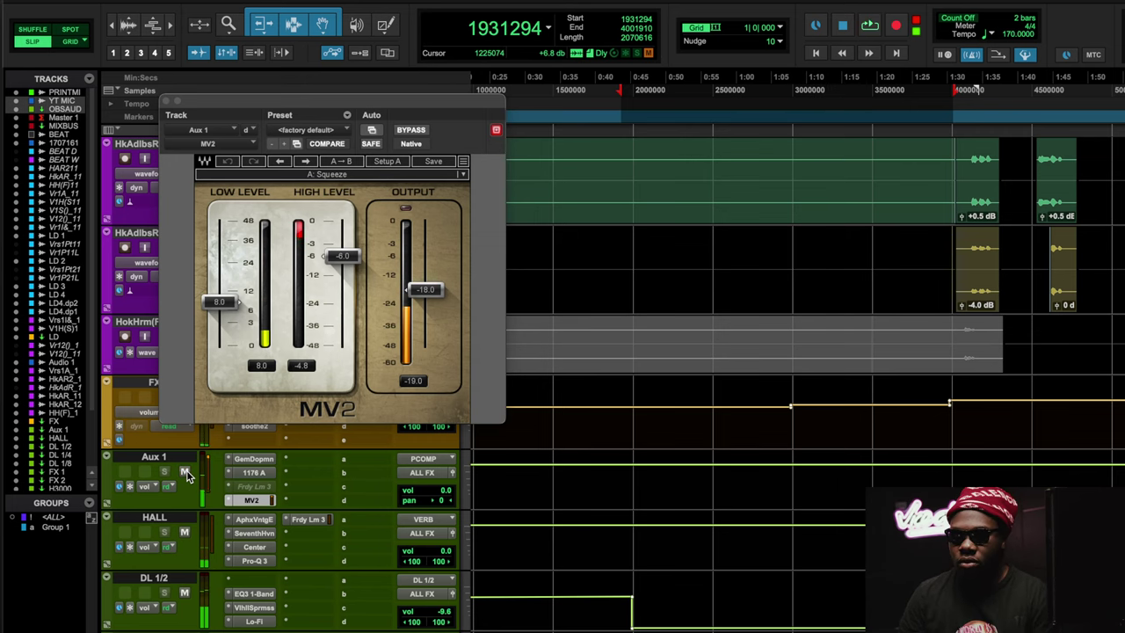
click(254, 475)
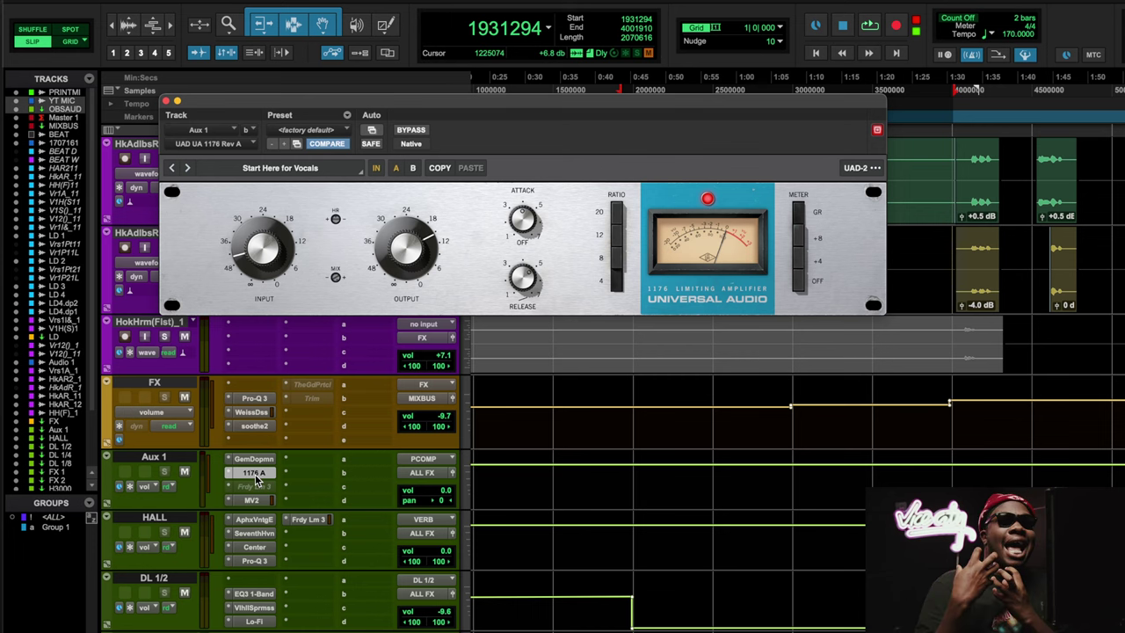
Check Aux 1's MV2 and Gem Dopamine plugins, then open Ozone 11 Clarity on the LD track
click(255, 500)
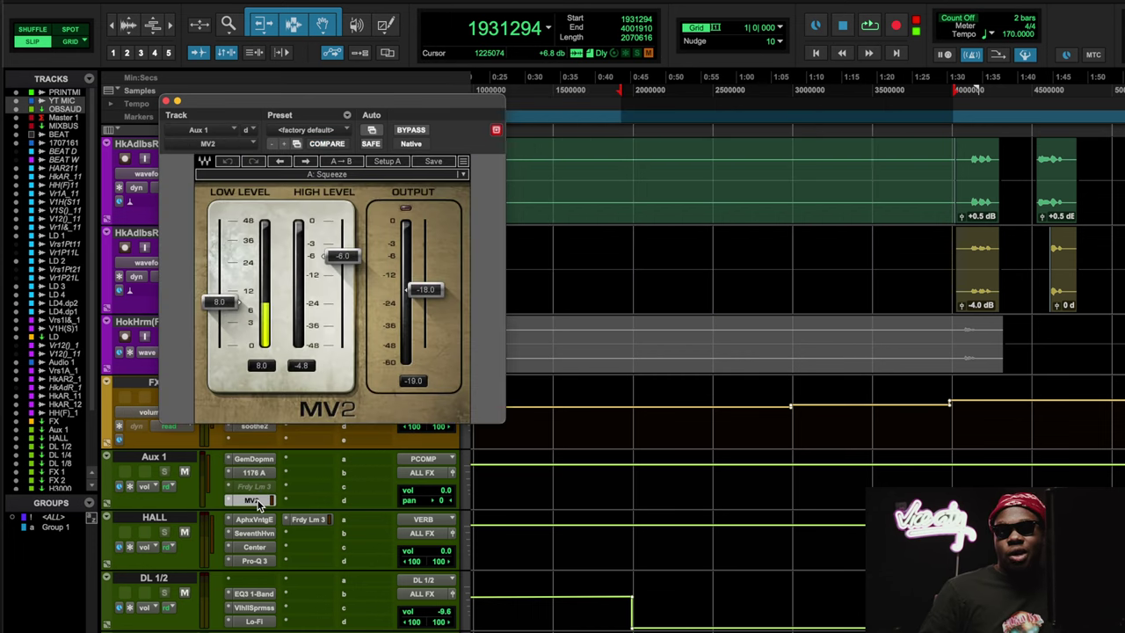
click(254, 459)
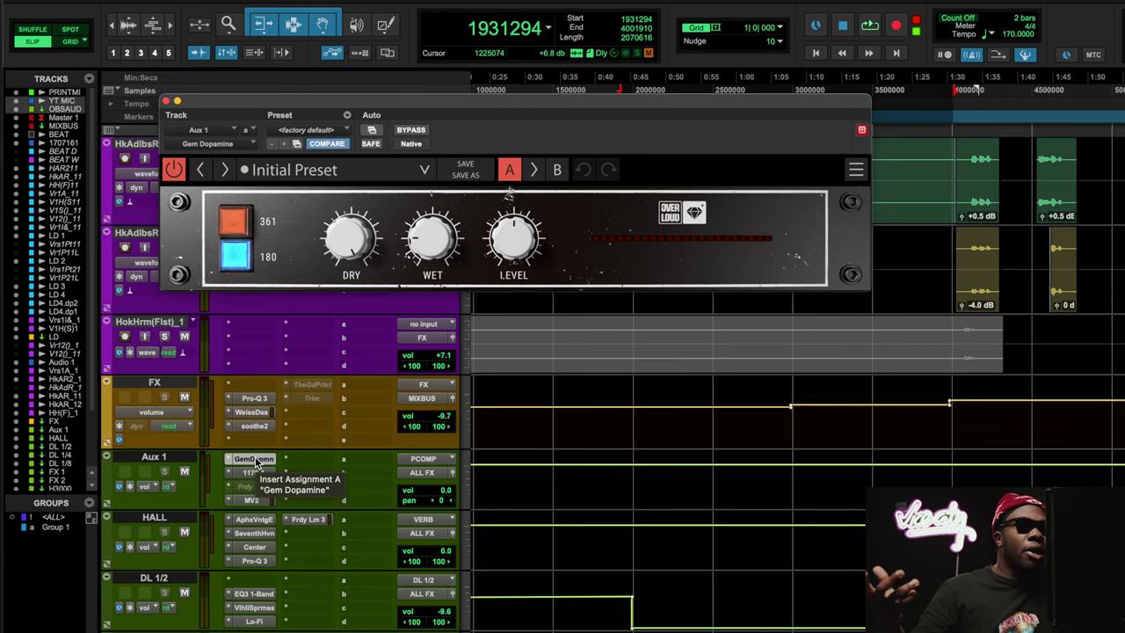
click(254, 459)
scroll(325, 435, up, 10)
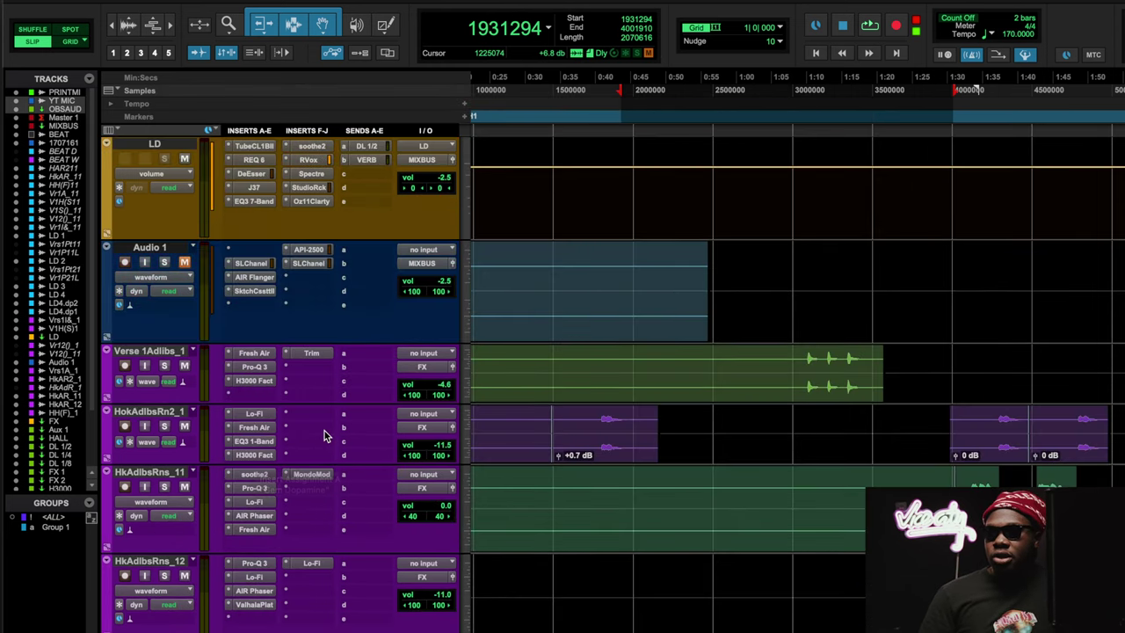
click(312, 379)
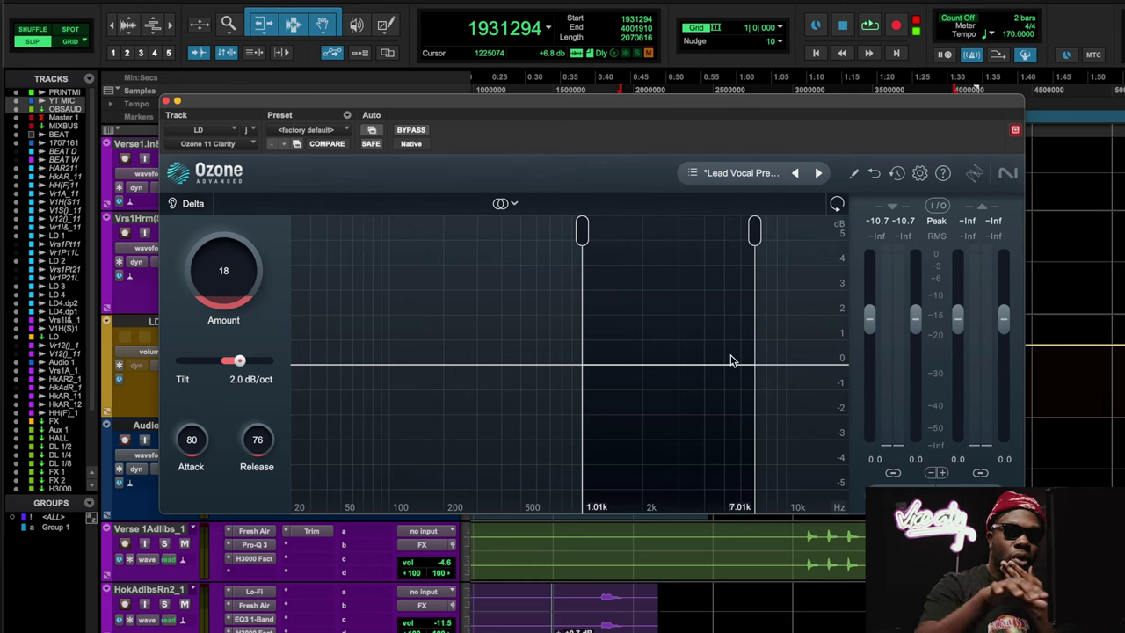
Look over the Clarity preset list, start playback, and nudge the Ozone window left
click(757, 172)
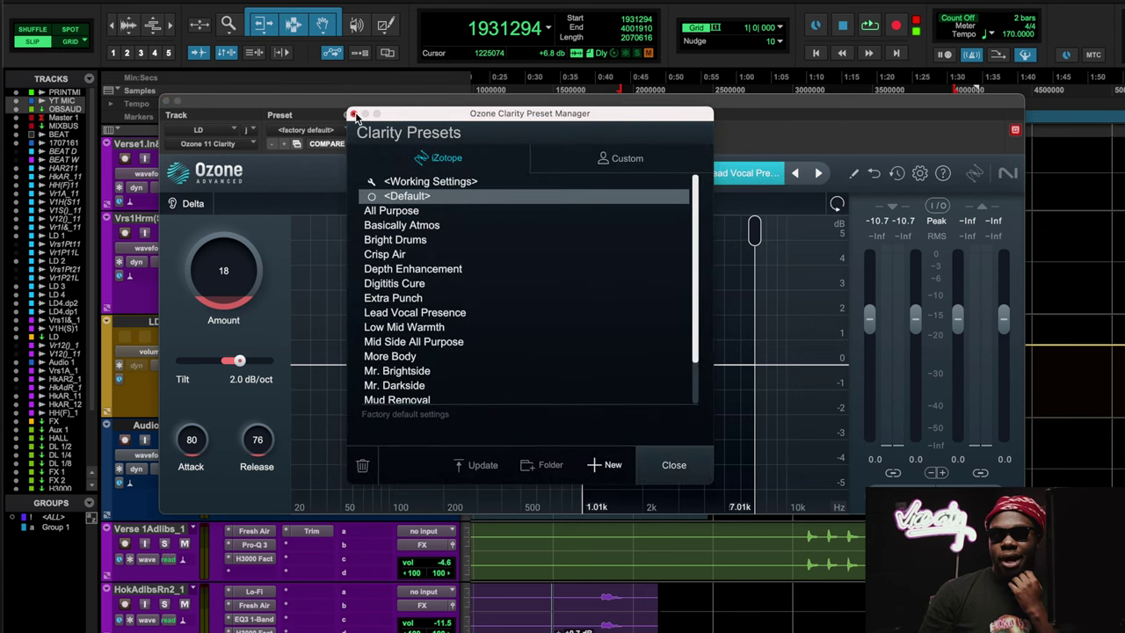
click(353, 115)
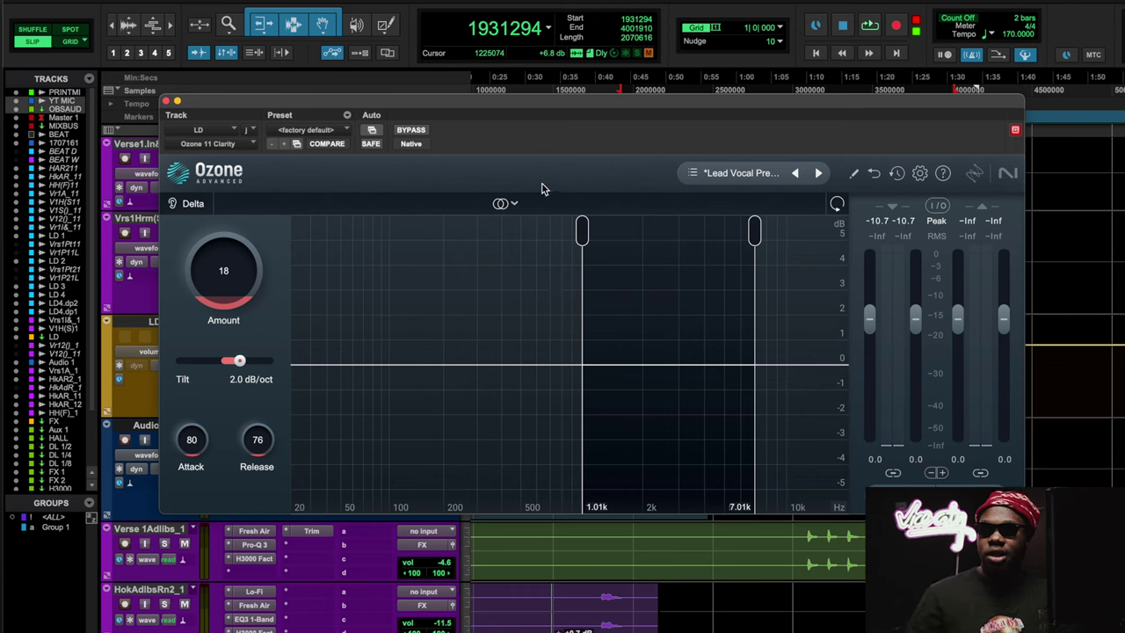
key(space)
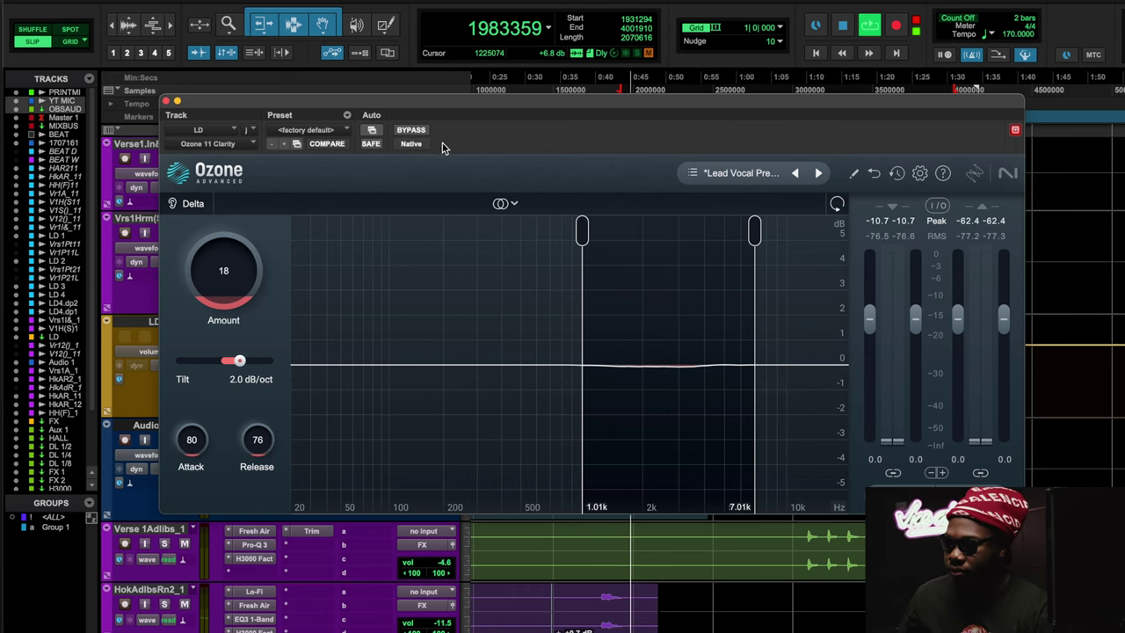
drag(466, 103, 419, 100)
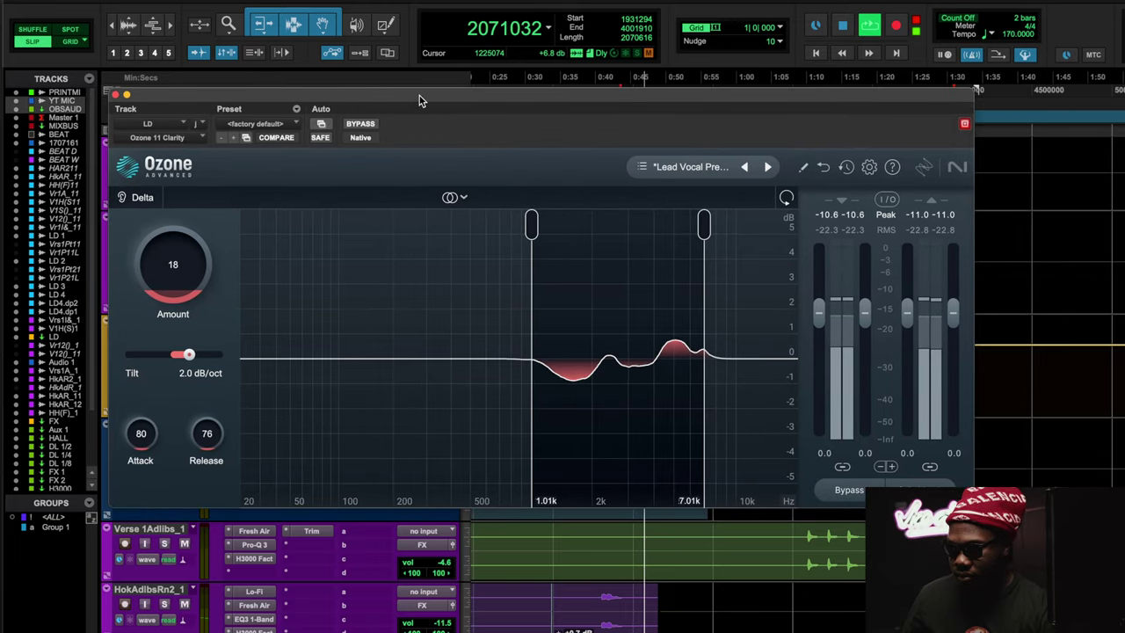
Compare Clarity bypassed and active, set its Amount to 20, stop playback, and close the window
click(358, 124)
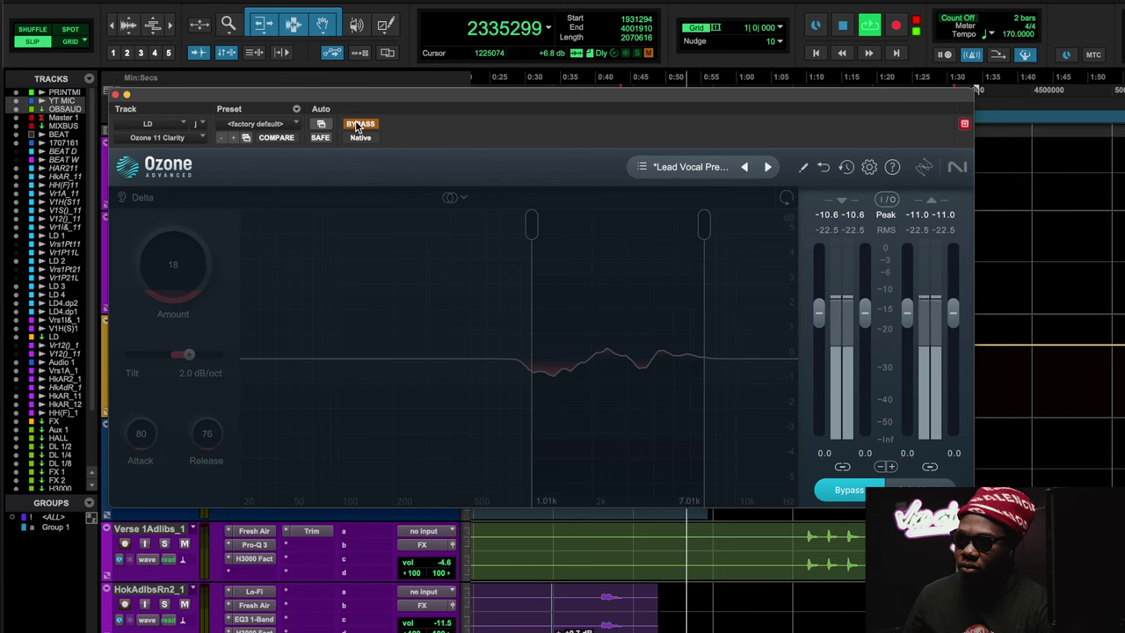
click(357, 123)
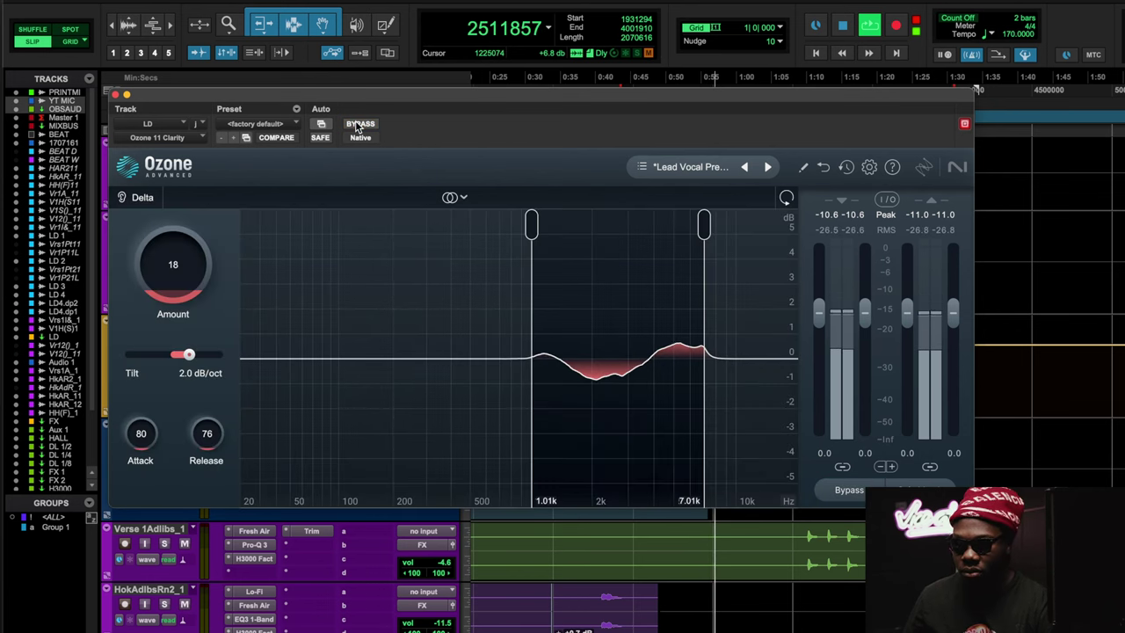
scroll(178, 252, up, 6)
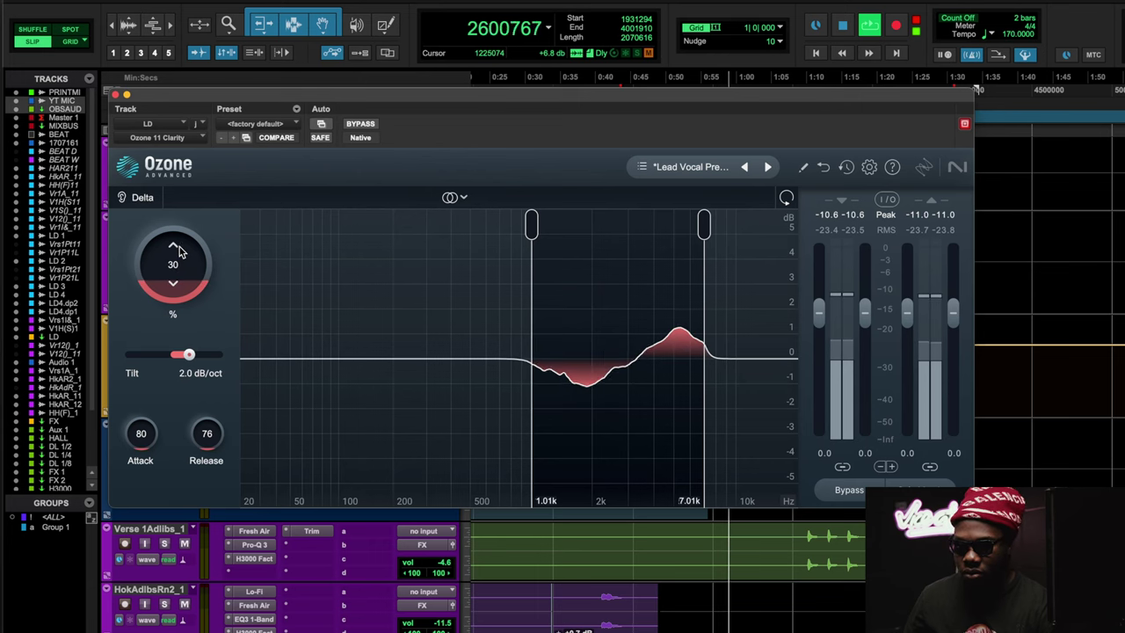
scroll(178, 252, up, 2)
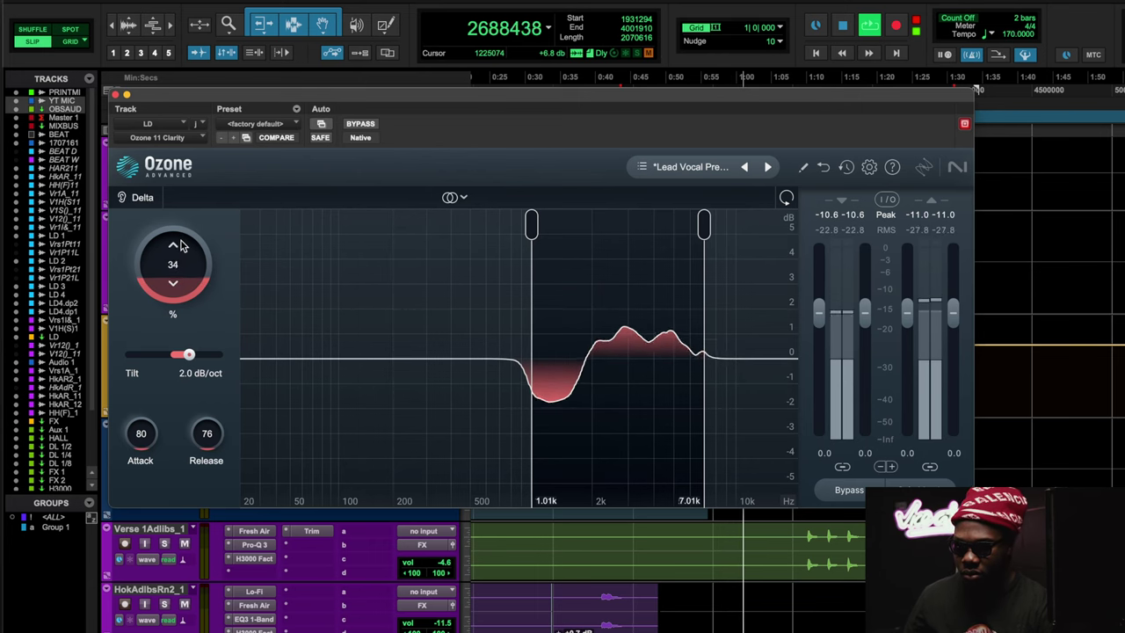
scroll(180, 246, down, 3)
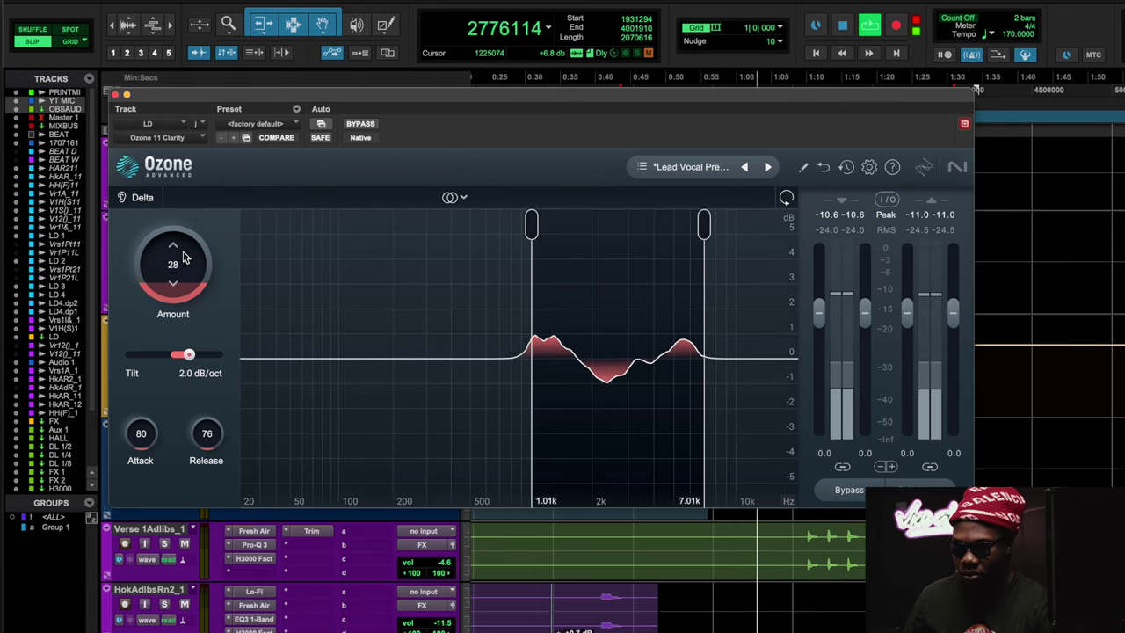
click(361, 127)
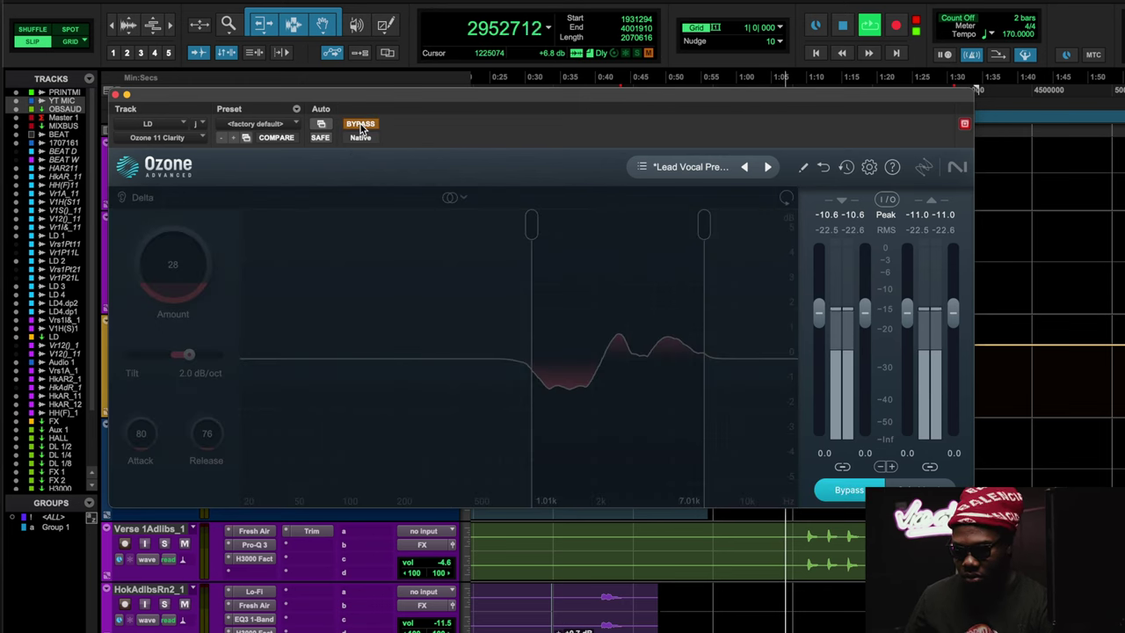
click(361, 125)
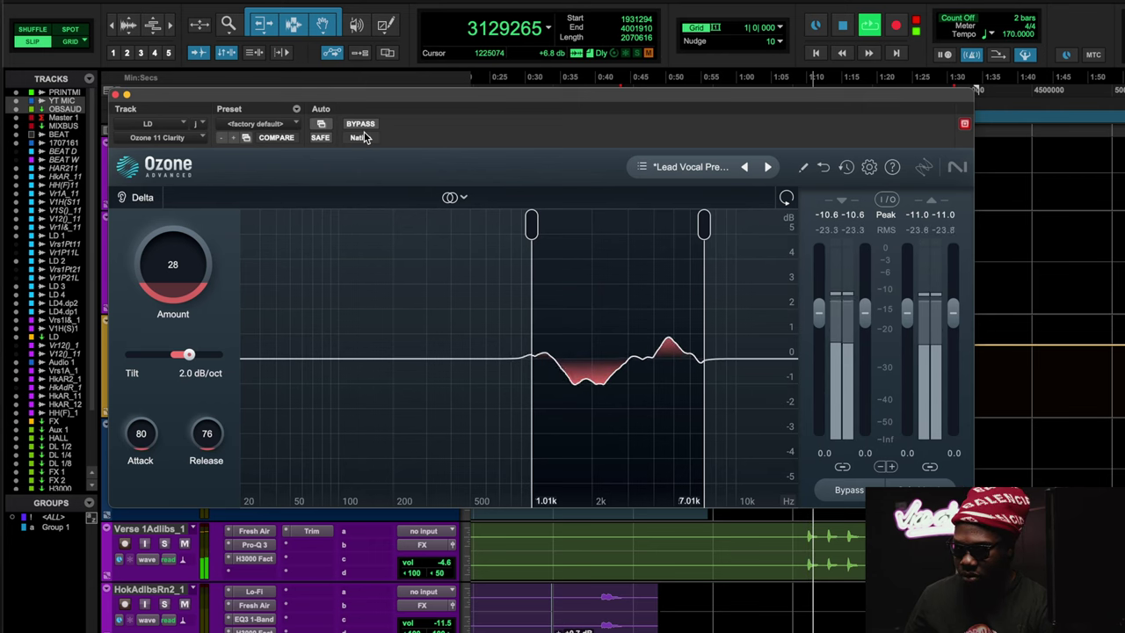
scroll(184, 251, down, 1)
scroll(186, 252, down, 7)
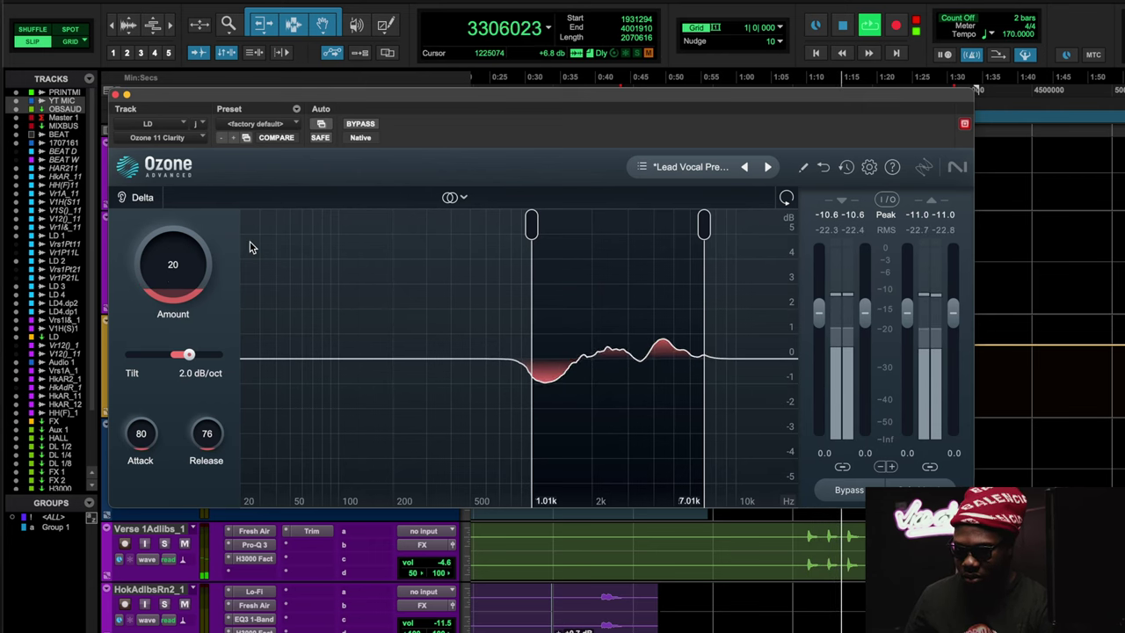
key(space)
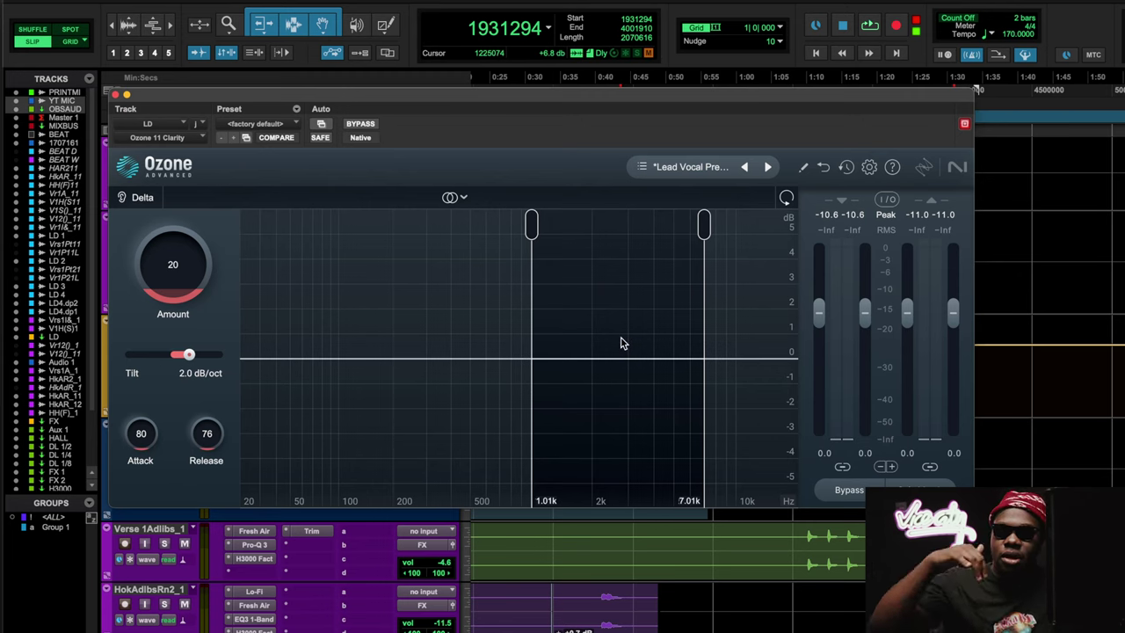
click(114, 94)
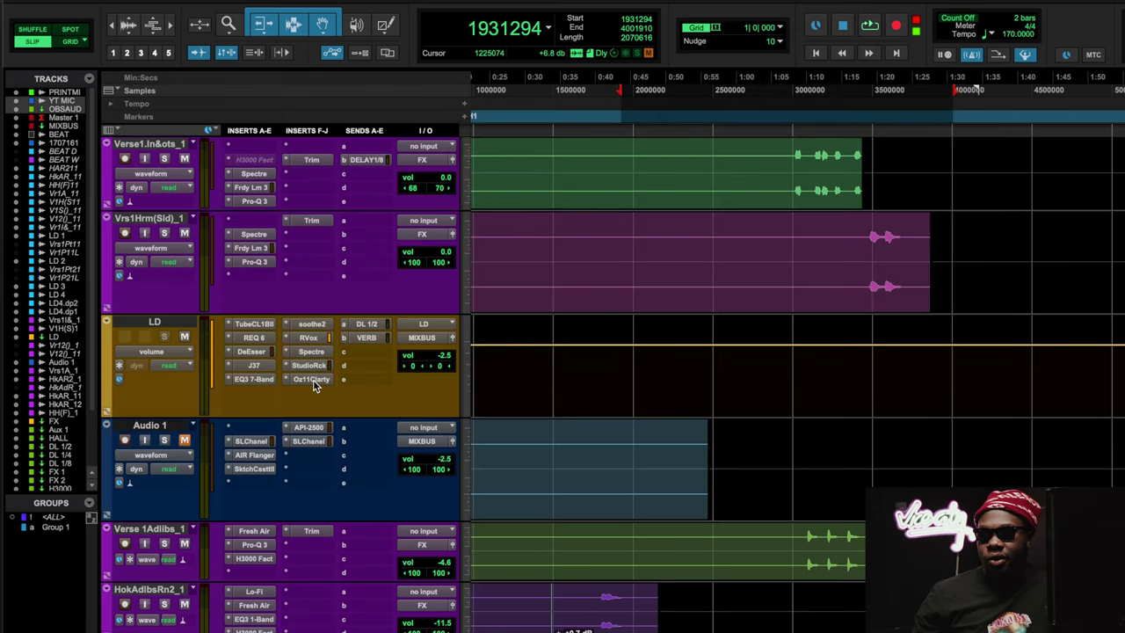
Move Clarity from LD to Audio 1, place API-2500 on LD, and open it at Default Preset
drag(313, 380, 312, 456)
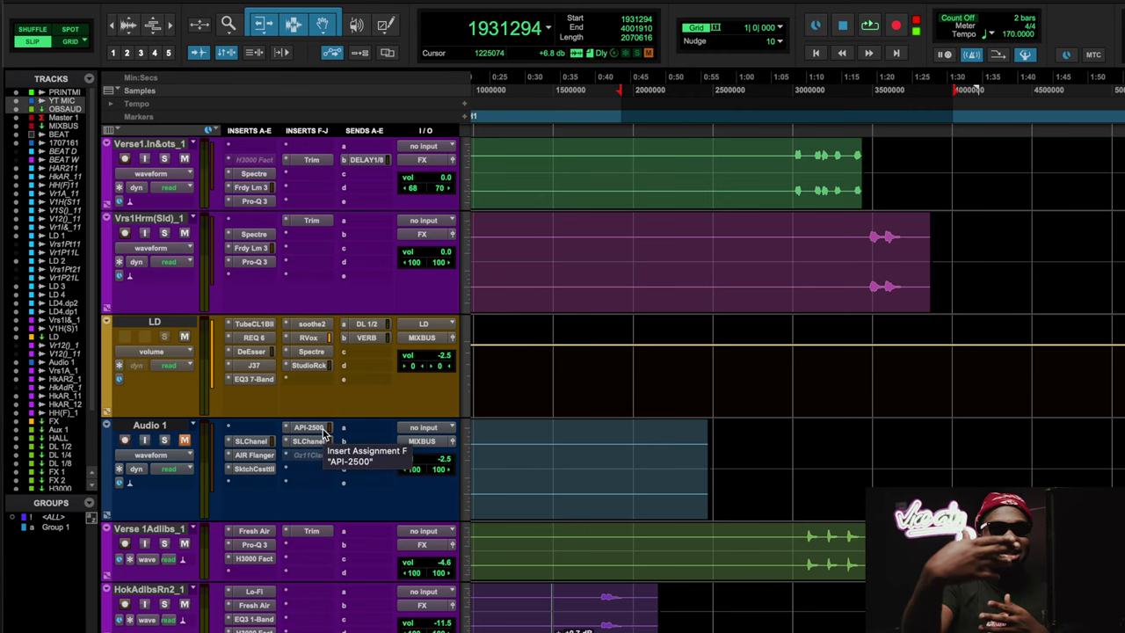
drag(314, 384, 314, 387)
click(307, 378)
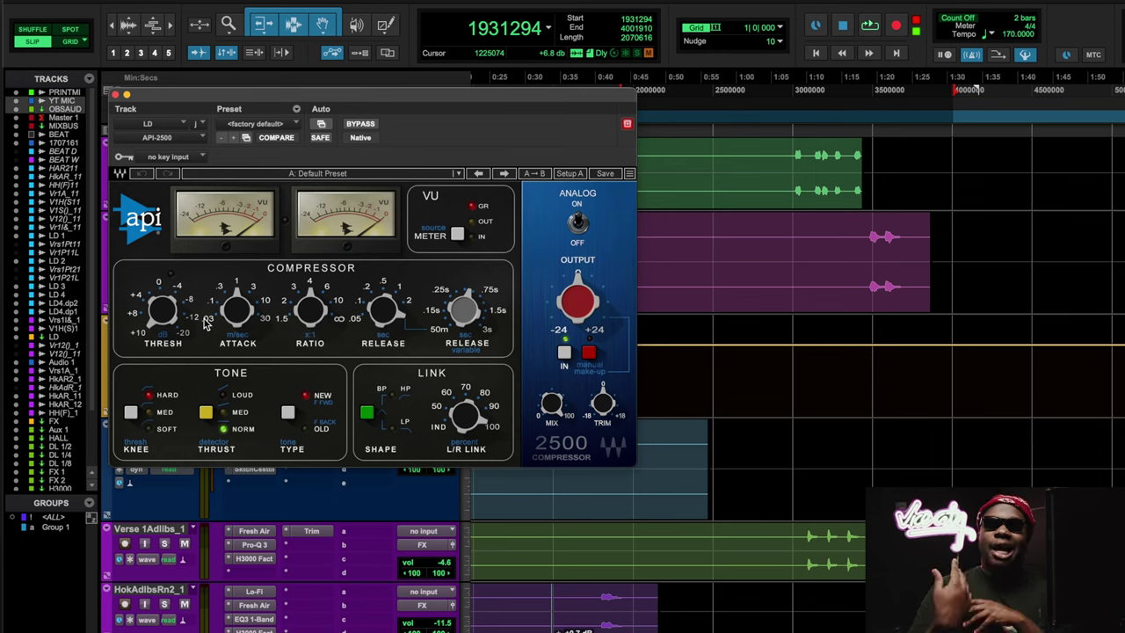
Play the lead vocal, bypass and re-enable the API-2500 twice, then close its window
key(space)
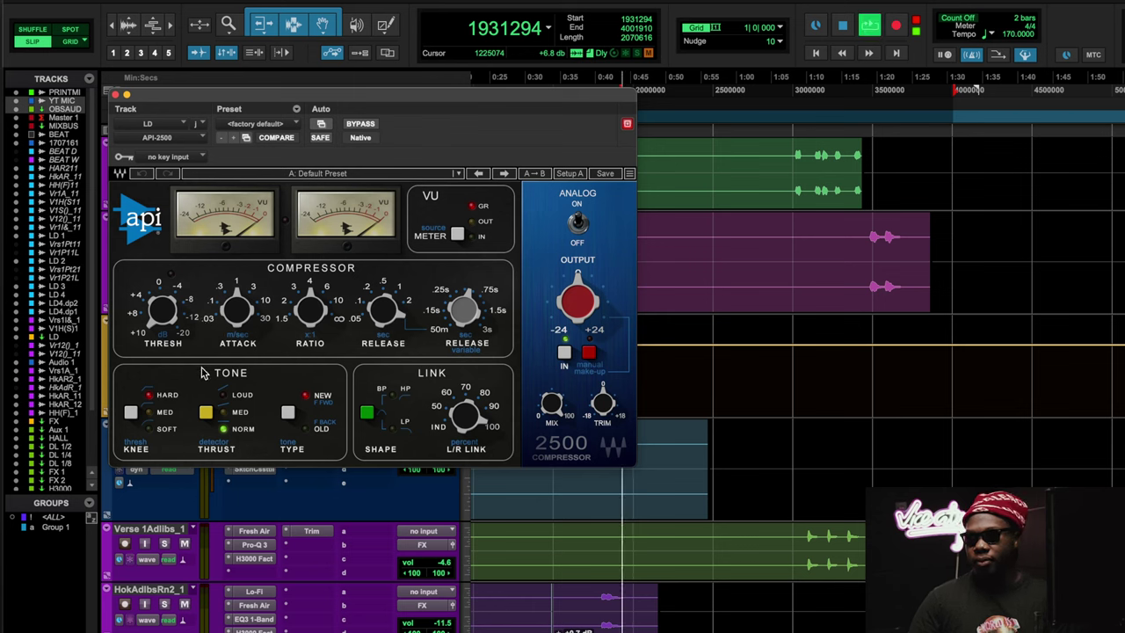
click(368, 127)
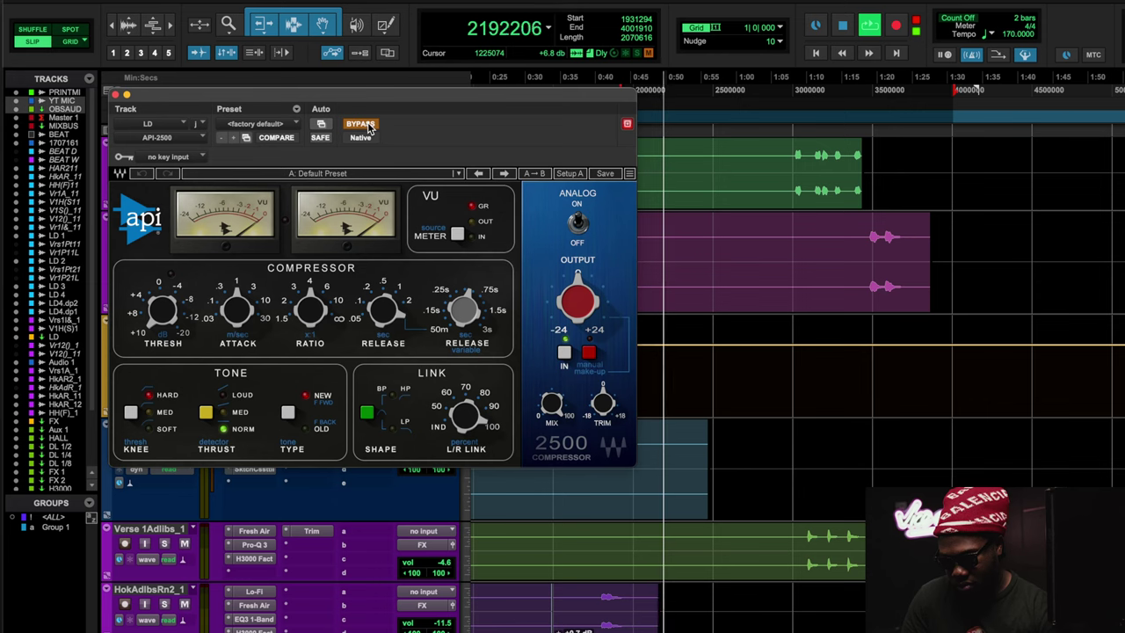
mouse_move(580, 314)
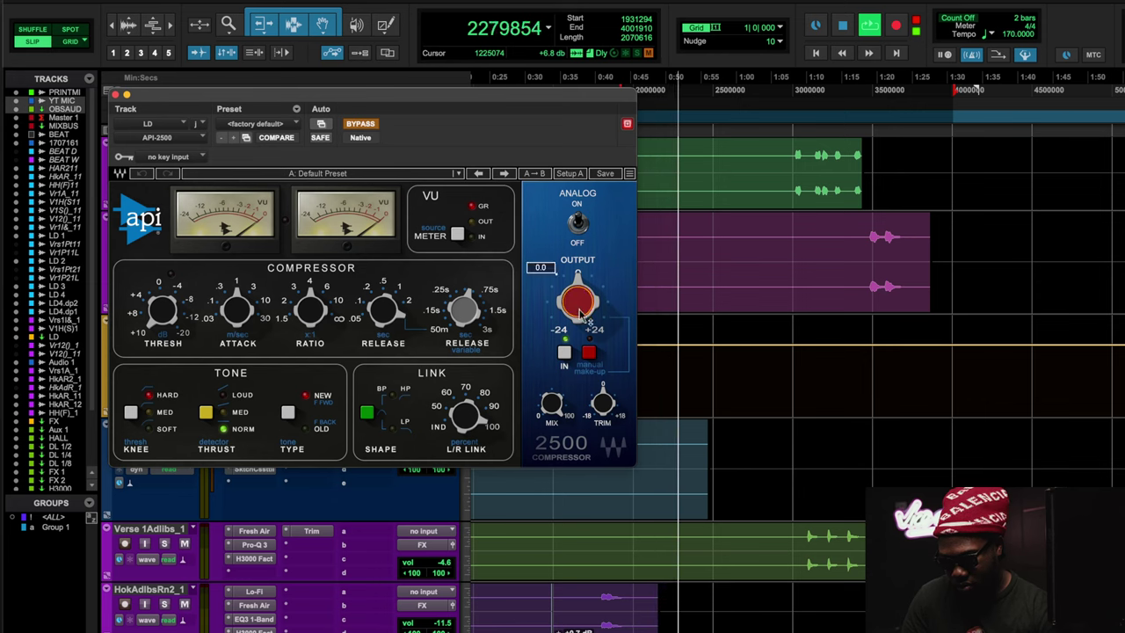
click(369, 128)
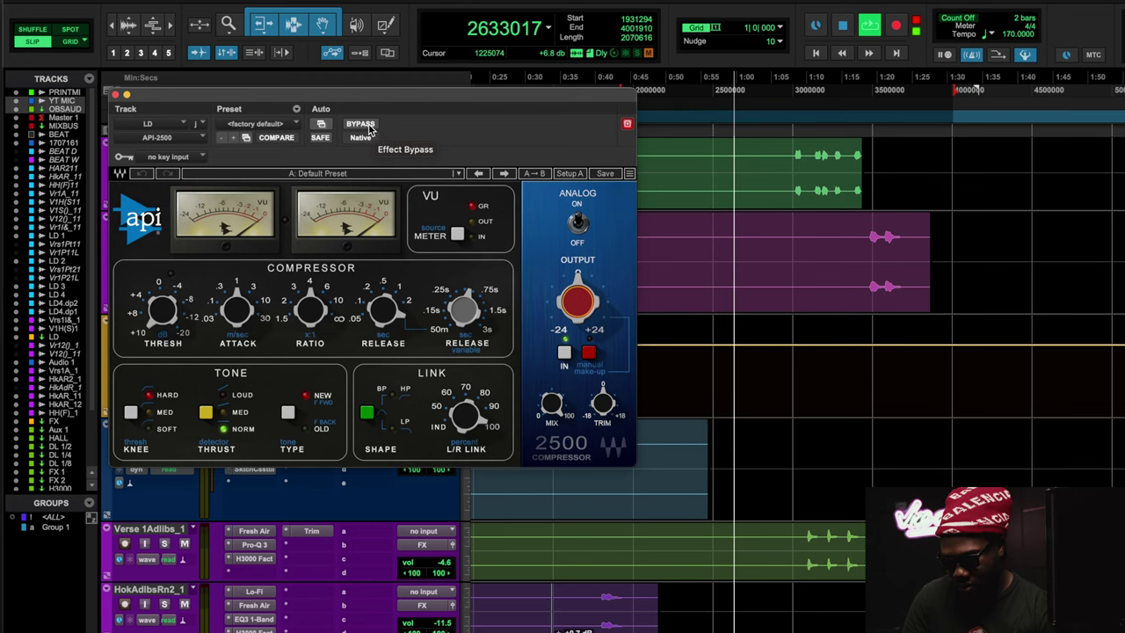
click(370, 127)
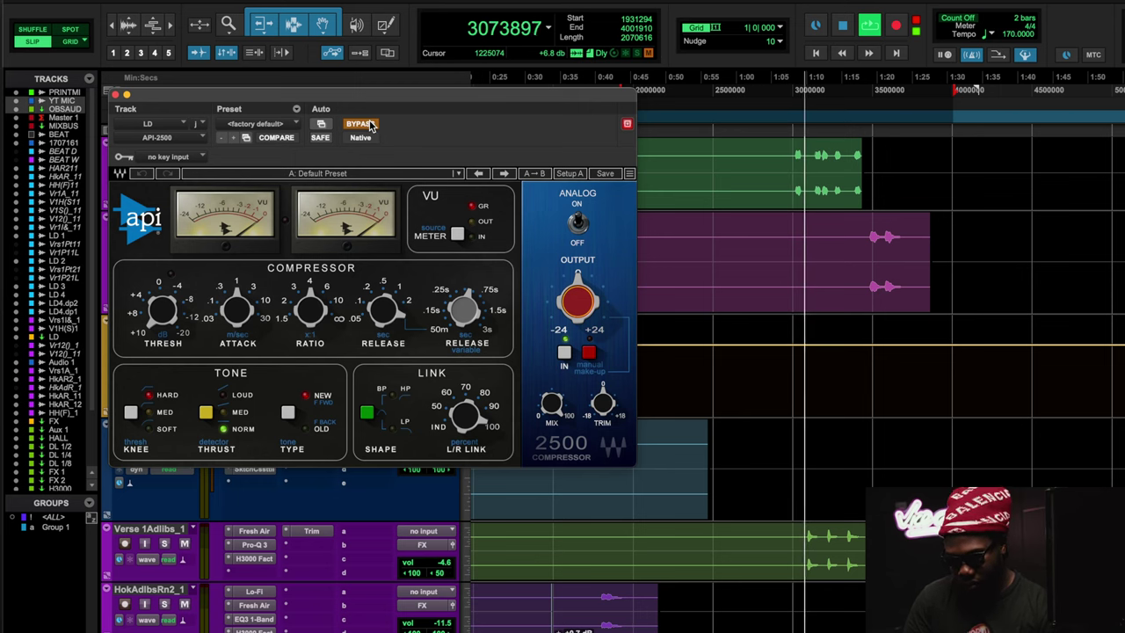
click(371, 124)
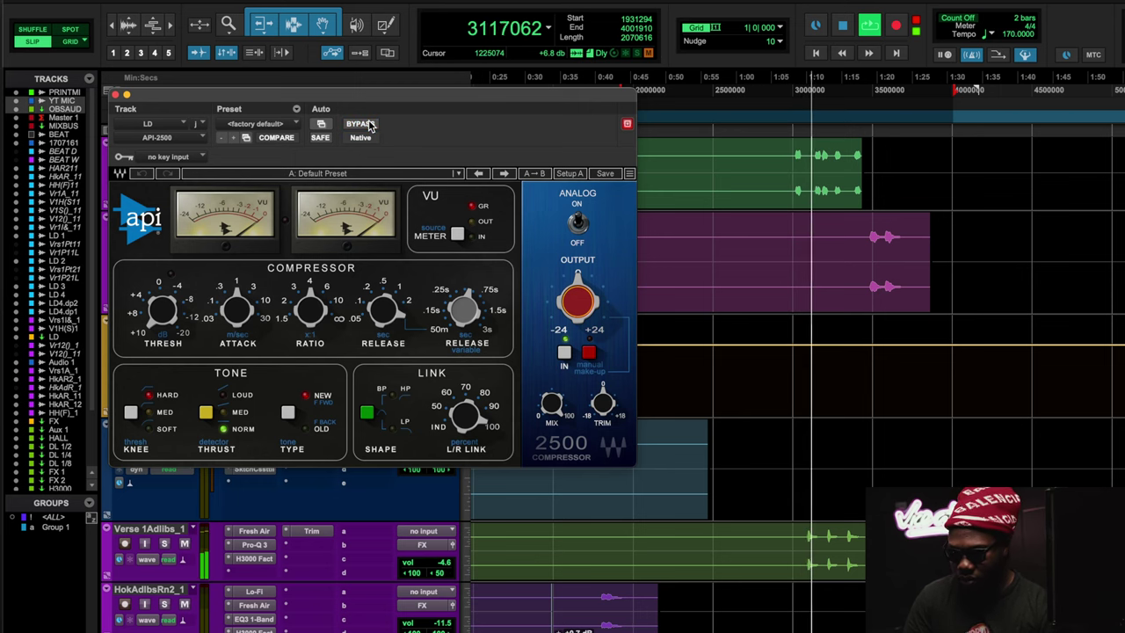
click(115, 94)
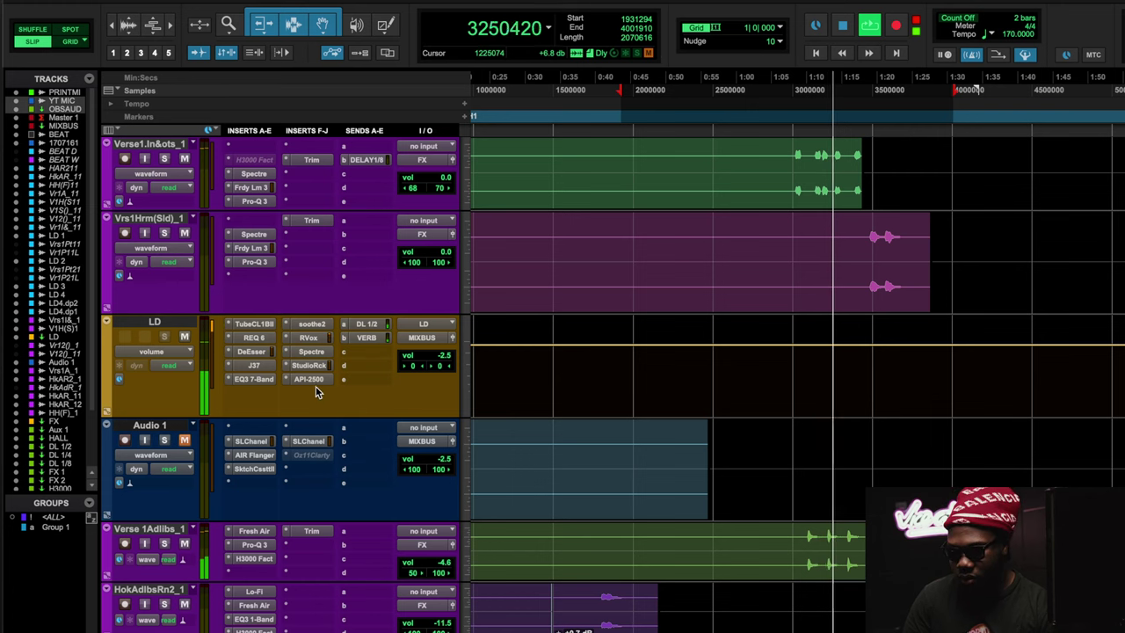
Stop playback and move the API-2500 back to Audio 1, set inactive
key(space)
drag(317, 399, 317, 466)
ctrl+super+click(317, 455)
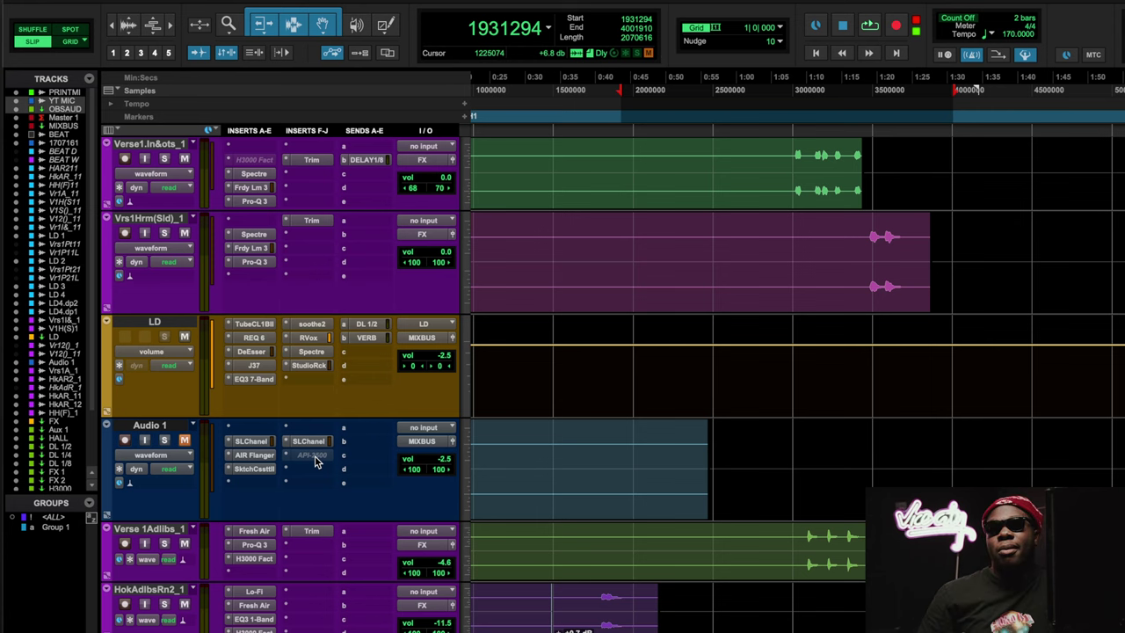
Put the SSL E-Channel on LD, A/B it with bypass during playback, leaving it engaged
drag(299, 447, 309, 381)
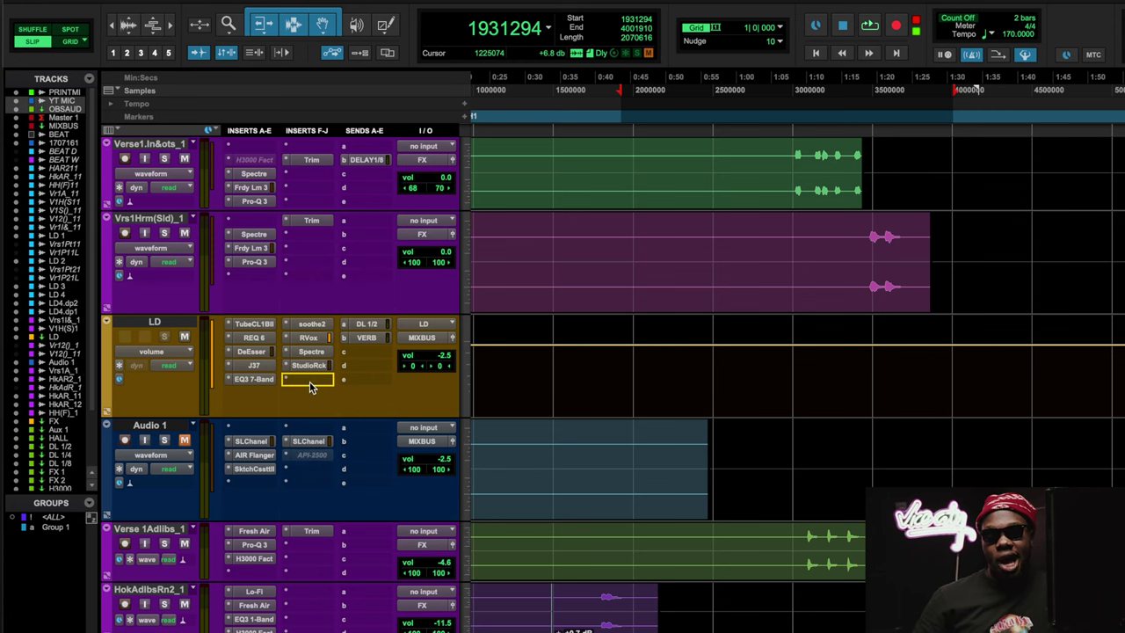
click(309, 381)
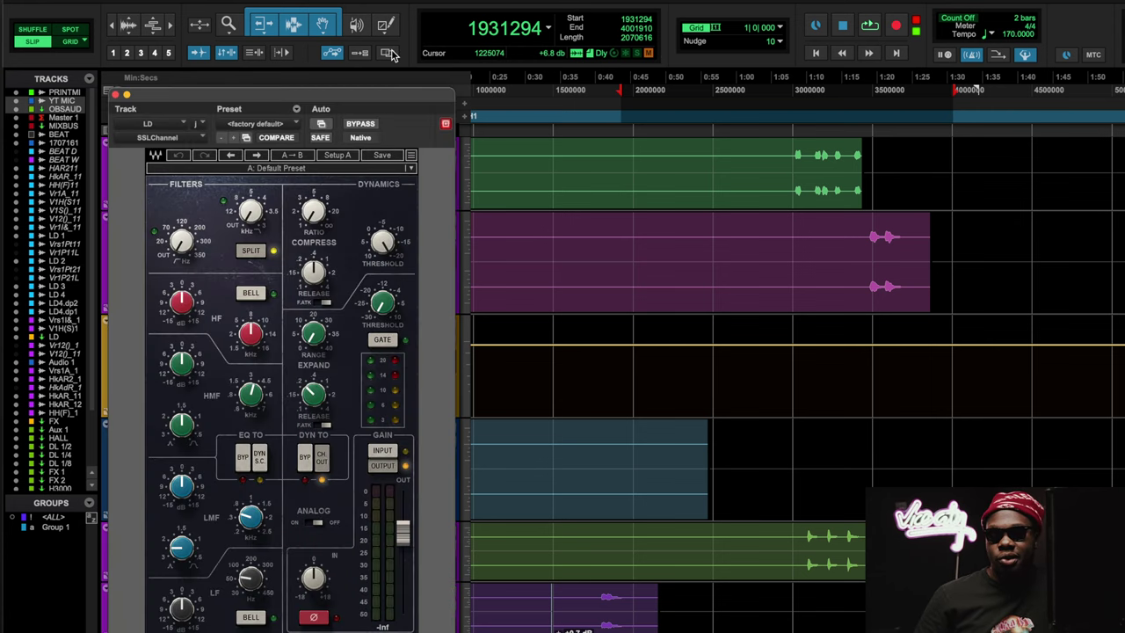
drag(387, 106, 495, 24)
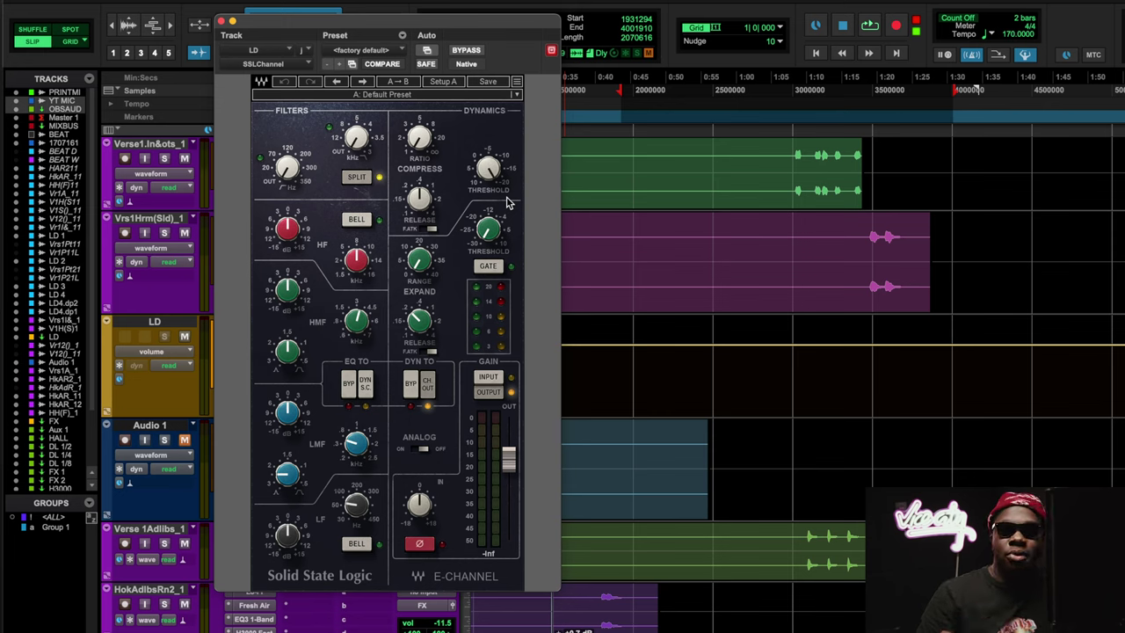
key(space)
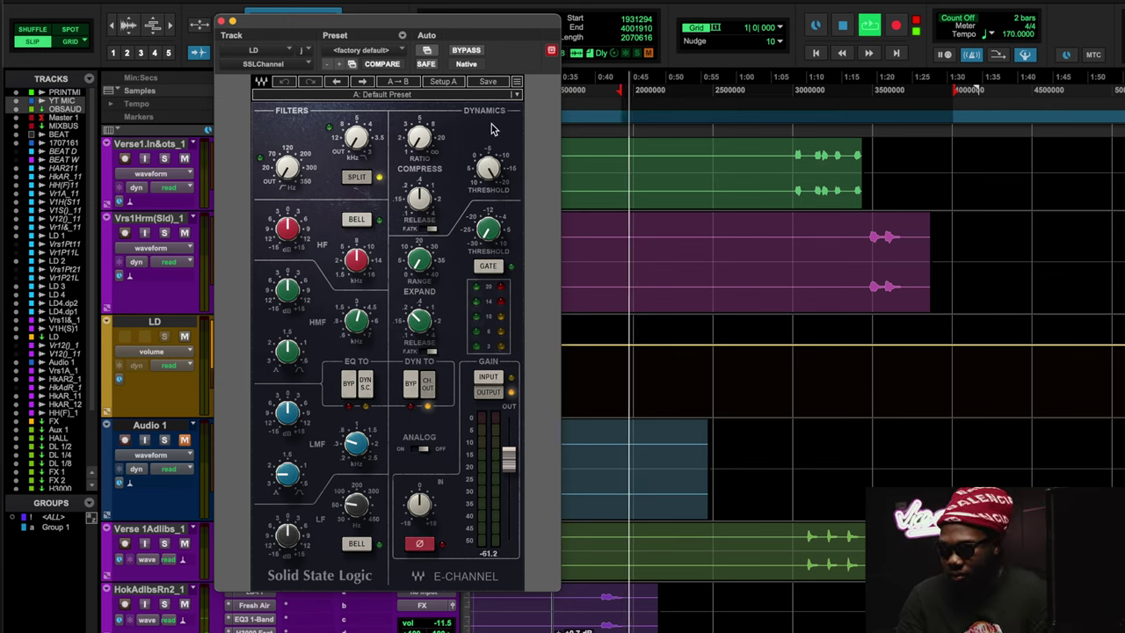
click(467, 50)
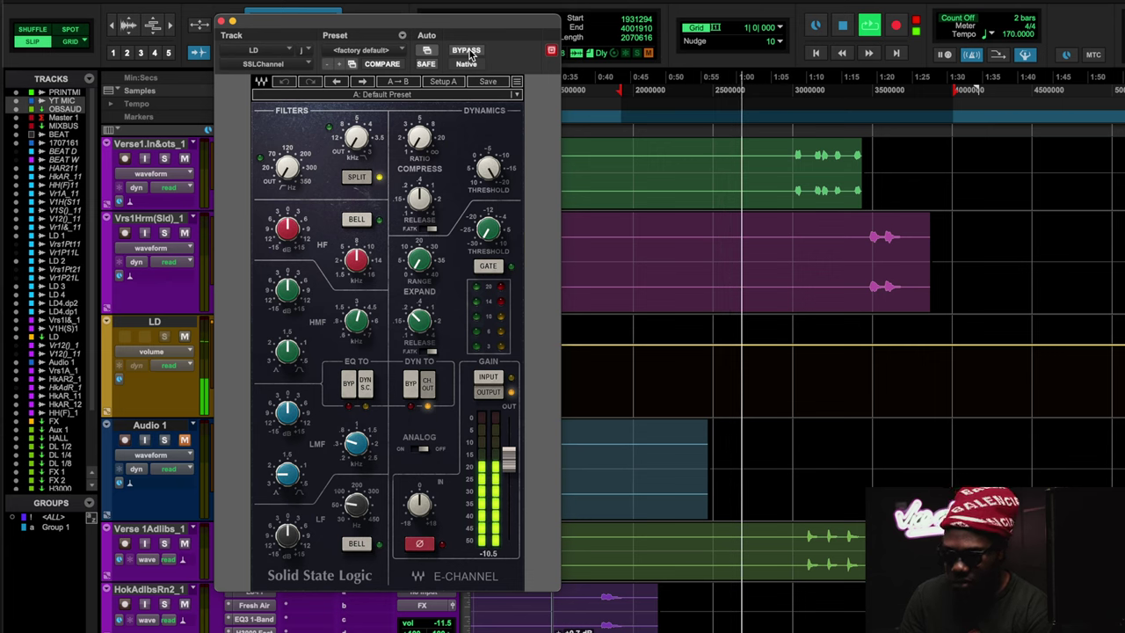
click(467, 50)
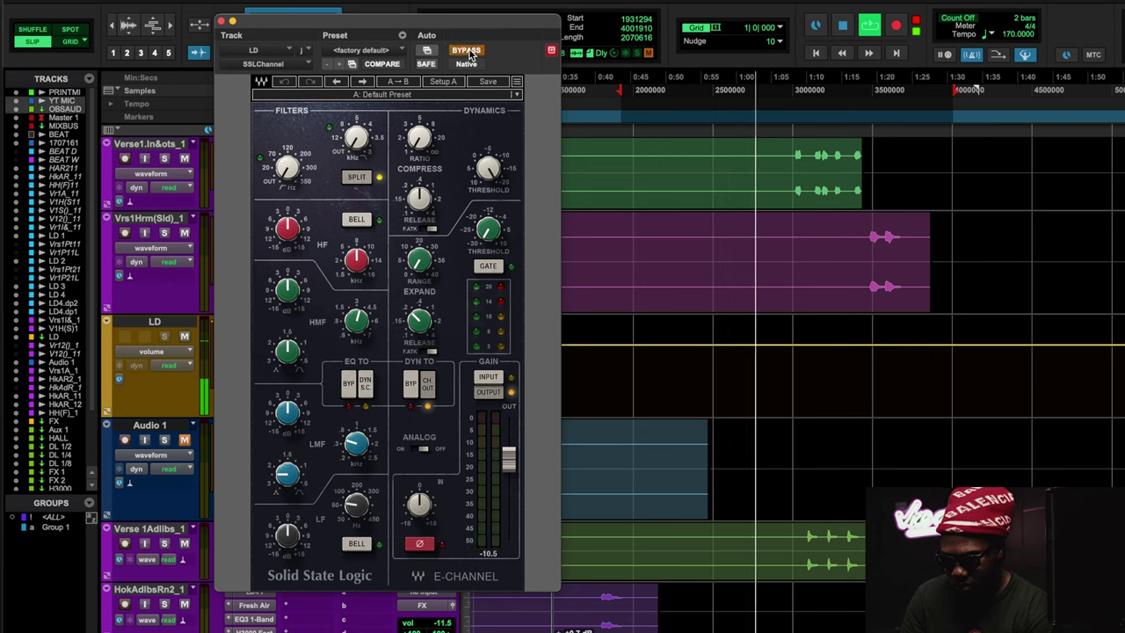
click(466, 50)
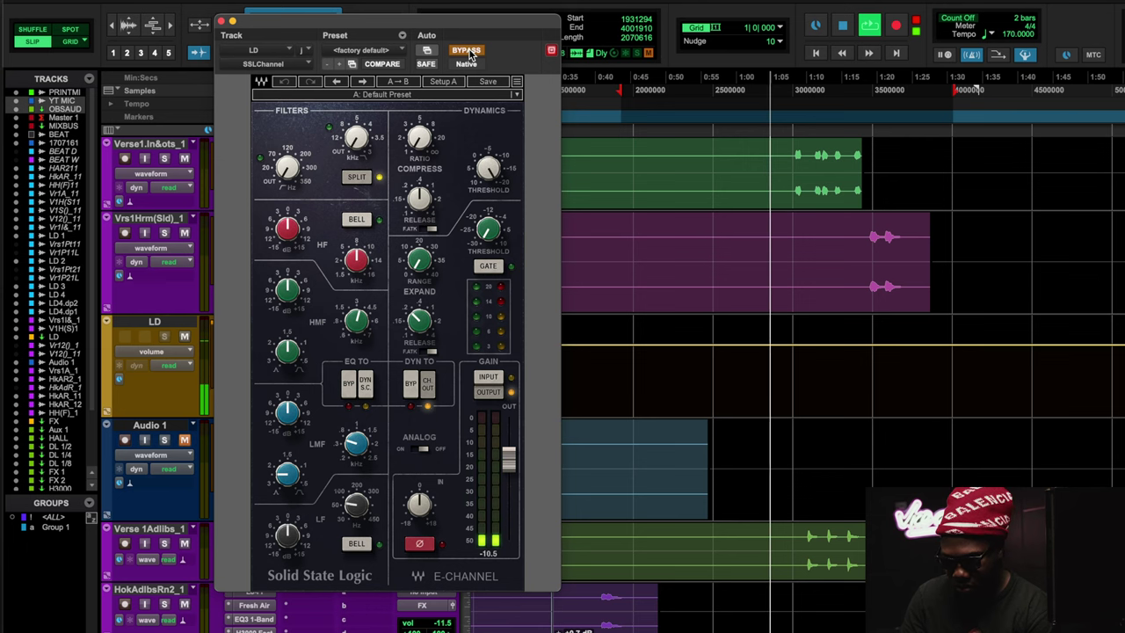
key(space)
click(222, 21)
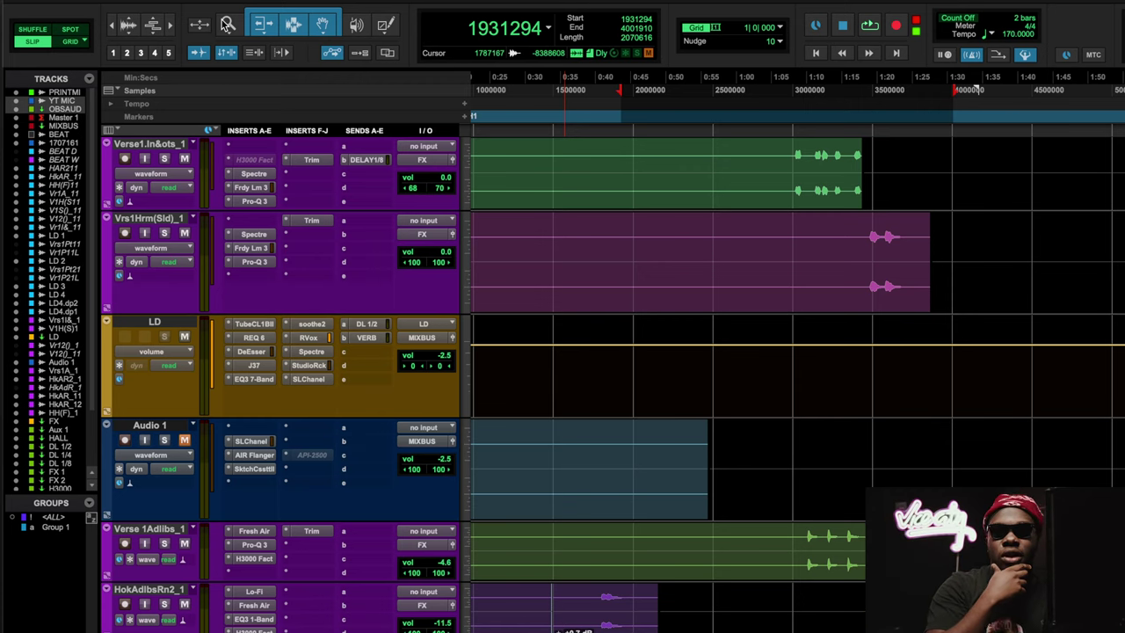
Scroll back to the top of the edit window and open Ozone 9 on the MIXBUS track
scroll(389, 290, up, 15)
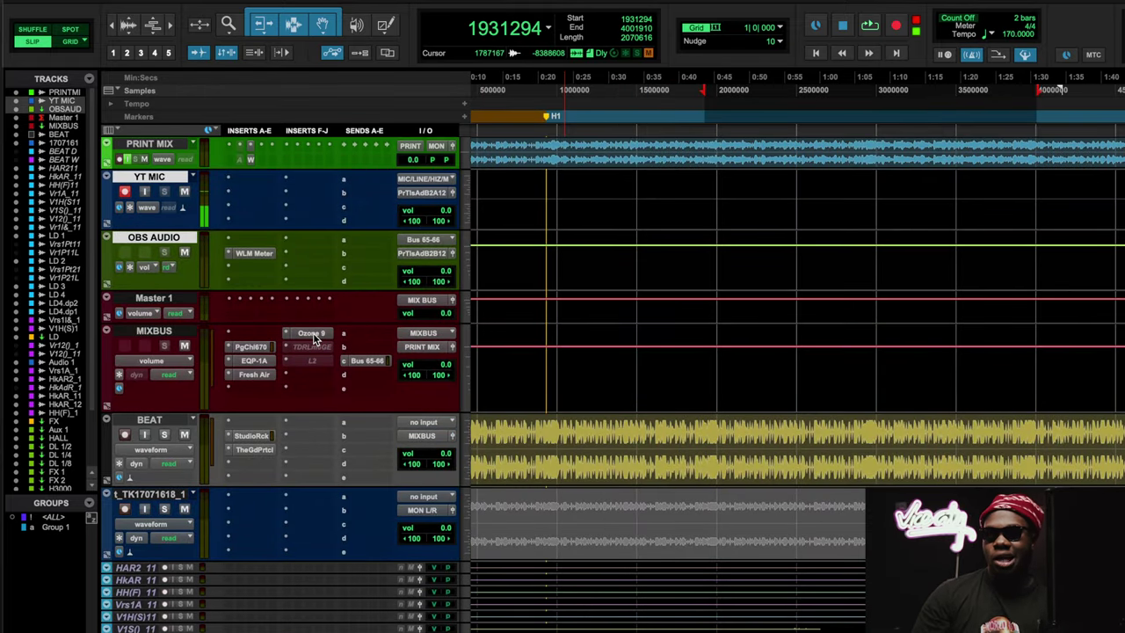
click(311, 334)
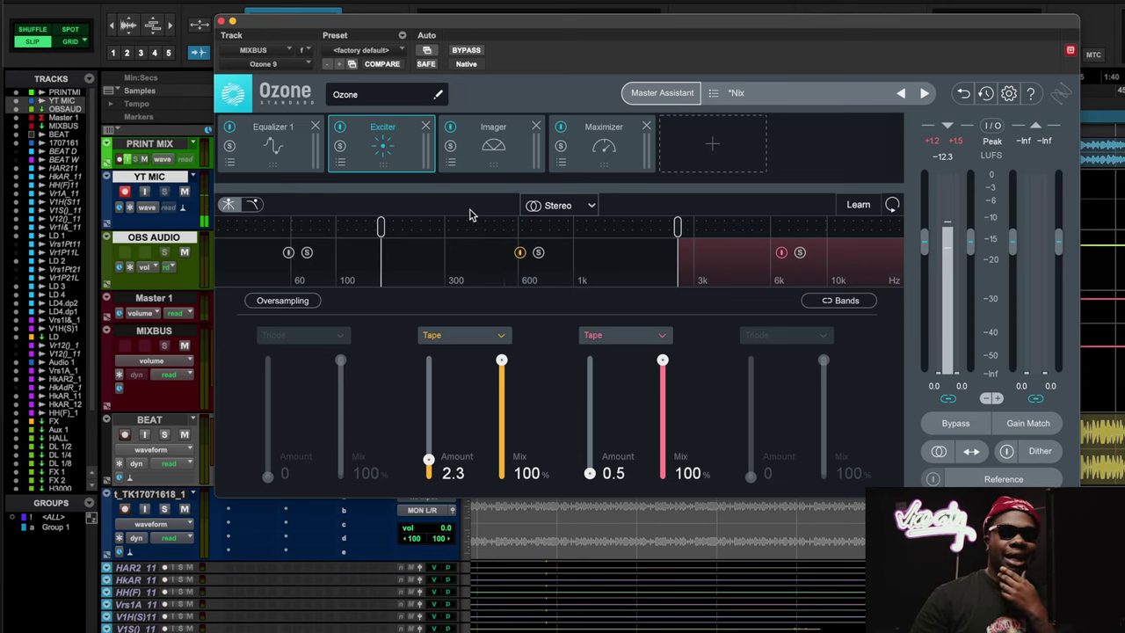
Play the session back with the mix bus Ozone 9 Exciter's two Tape bands at Amount 2.3 and 0.5
key(space)
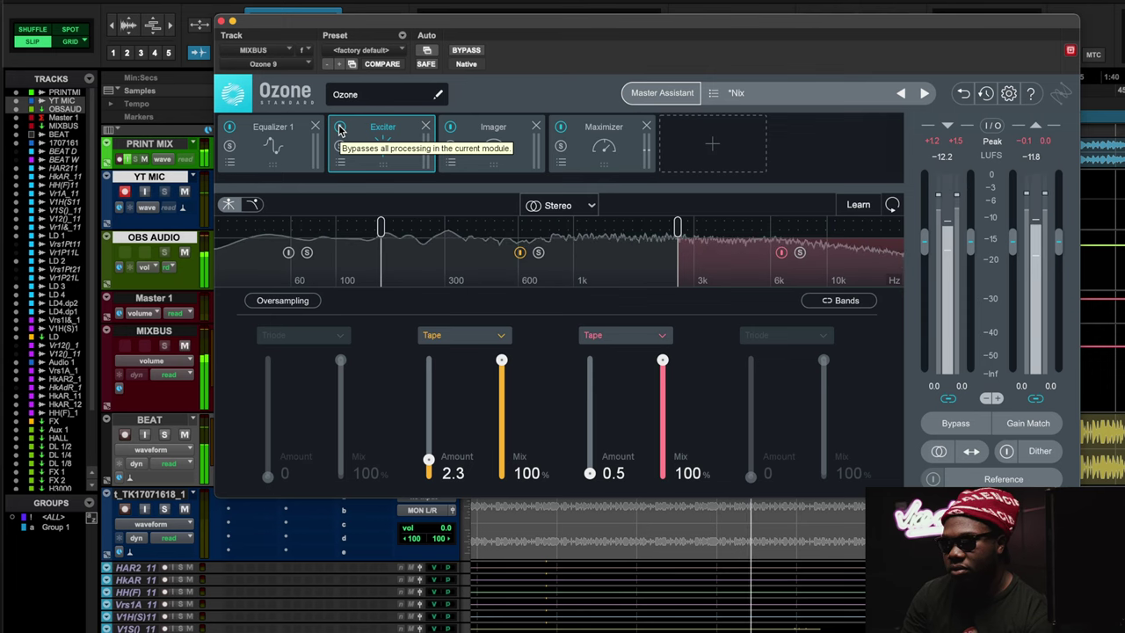
click(341, 130)
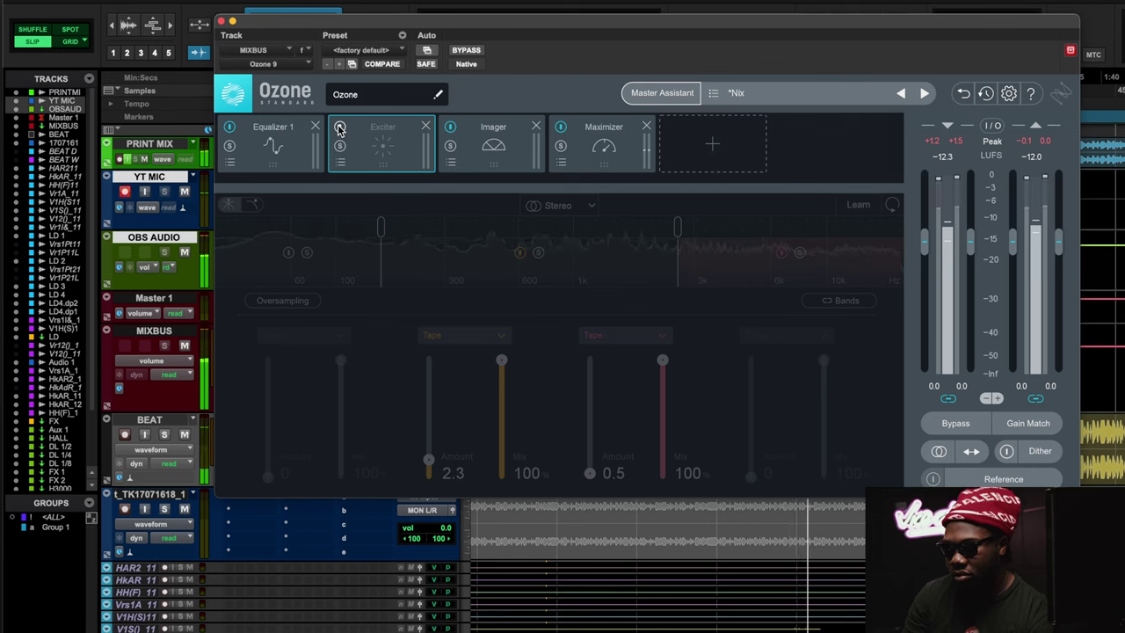
click(341, 130)
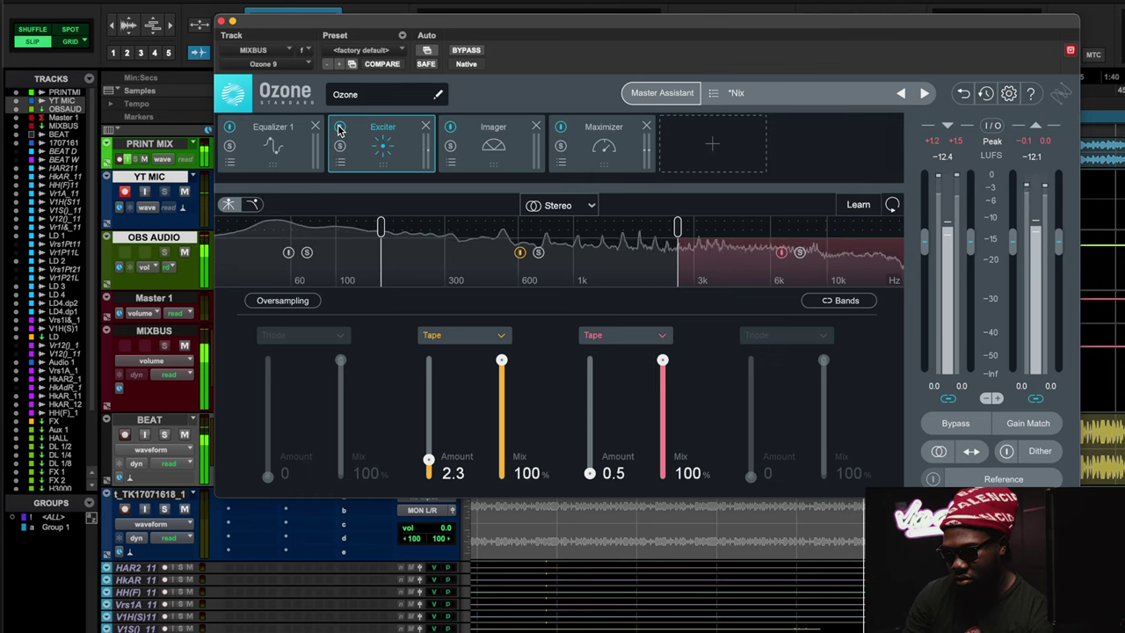
click(339, 129)
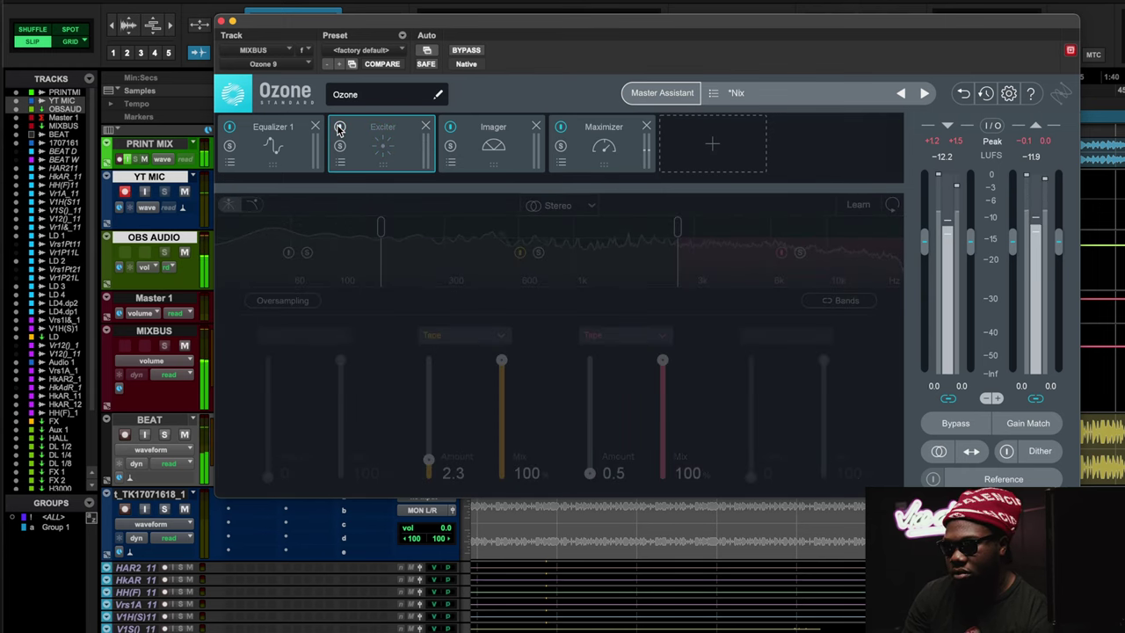
click(339, 128)
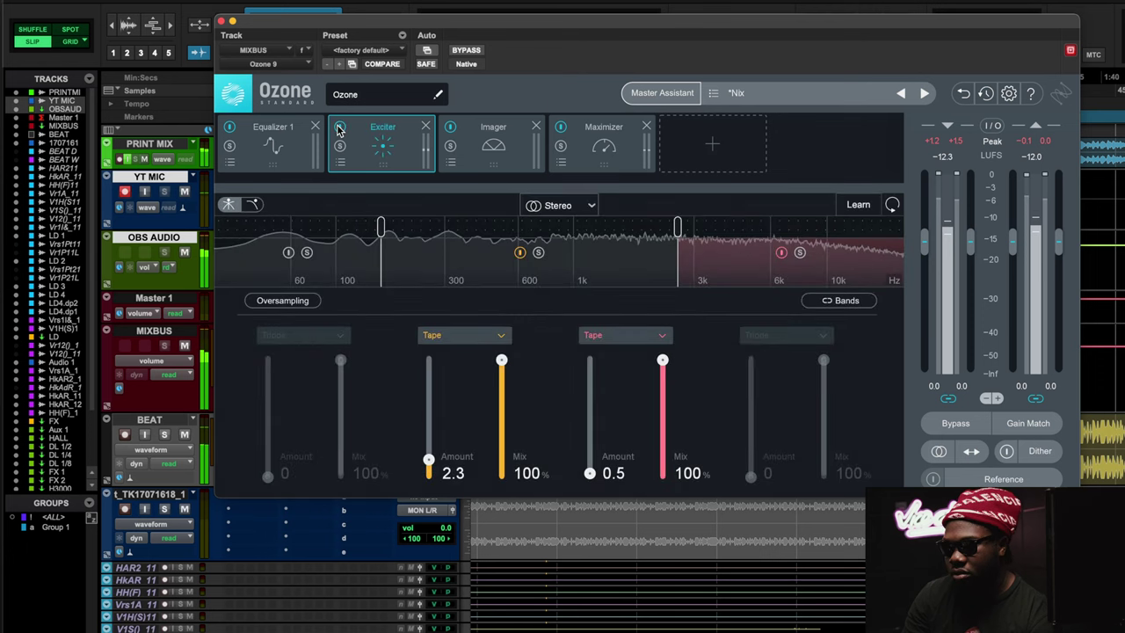